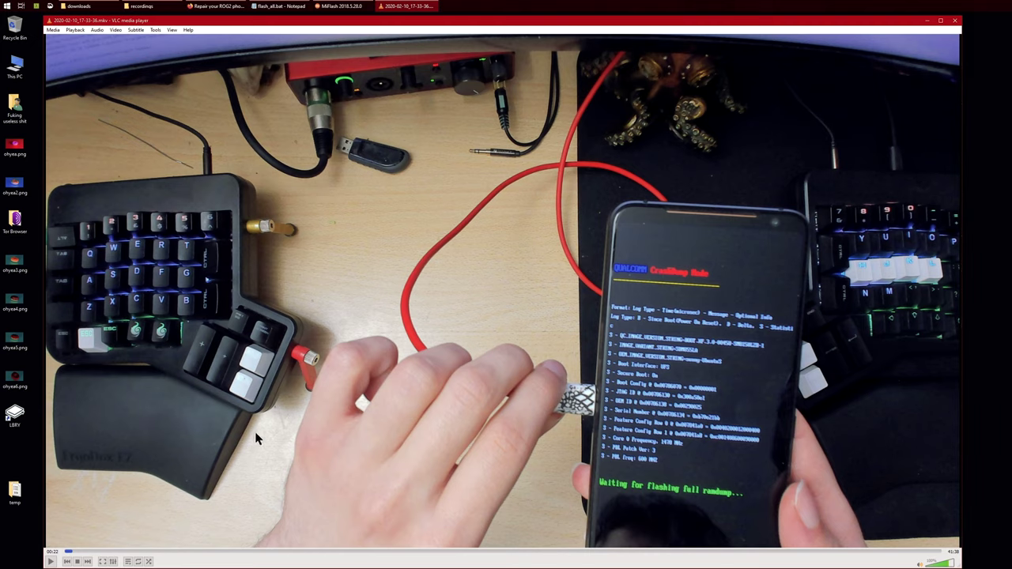
Play the phone recording in VLC and close the player.
{"action": "left_click", "coordinate": [51, 561]}
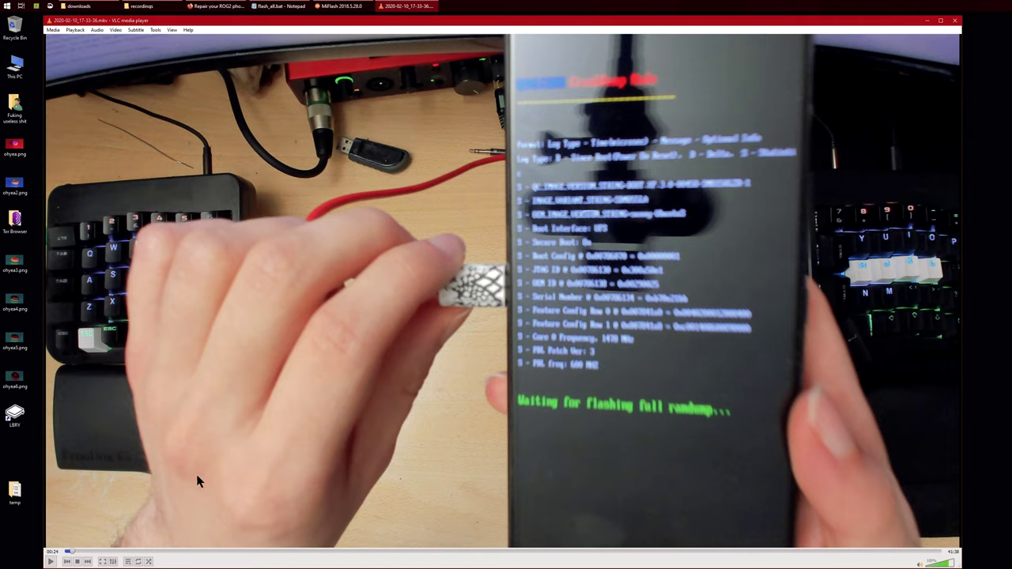
{"action": "key", "text": "space"}
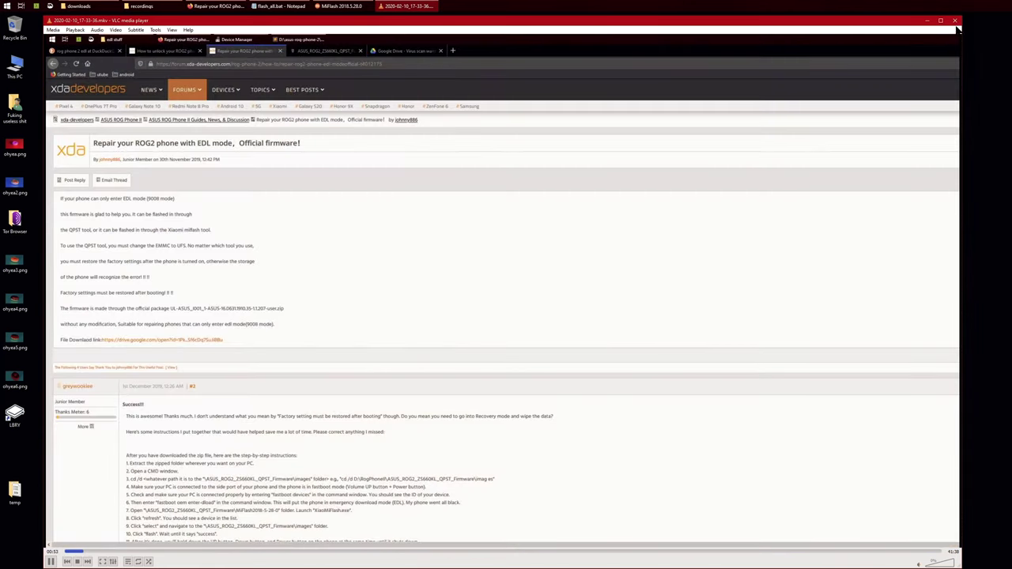
{"action": "left_click", "coordinate": [956, 21]}
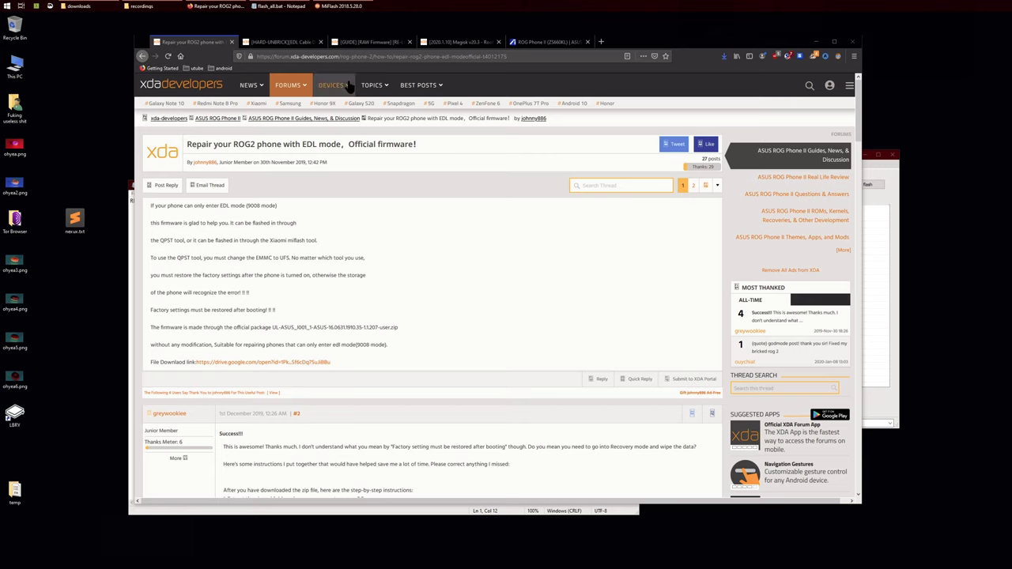
Review the opening post of the ROG2 EDL repair thread and bring up the RAW firmware guide.
{"action": "left_click_drag", "start_coordinate": [187, 146], "coordinate": [334, 142]}
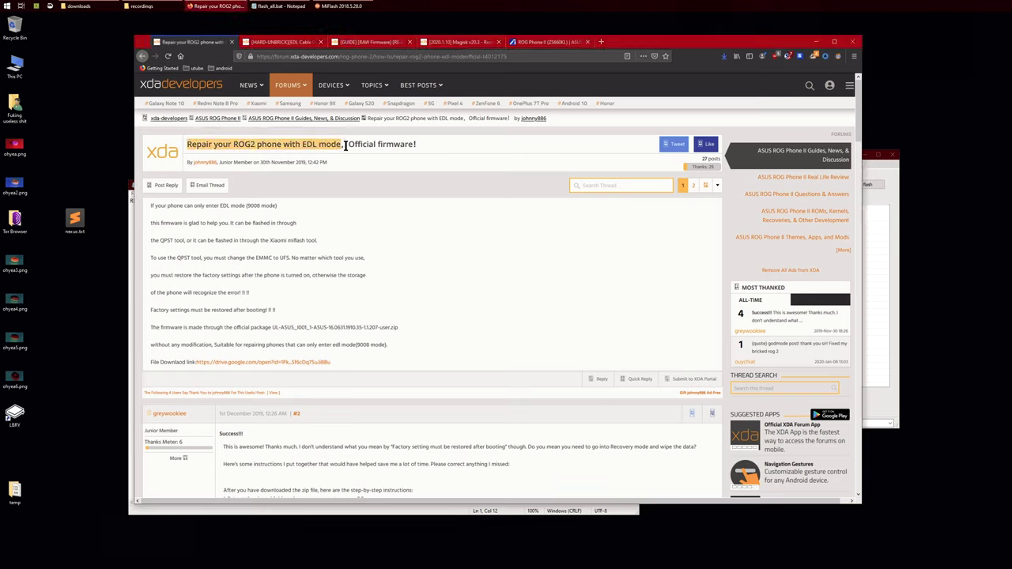
{"action": "left_click", "coordinate": [378, 237]}
{"action": "scroll", "coordinate": [347, 223], "scroll_direction": "down", "scroll_amount": 1}
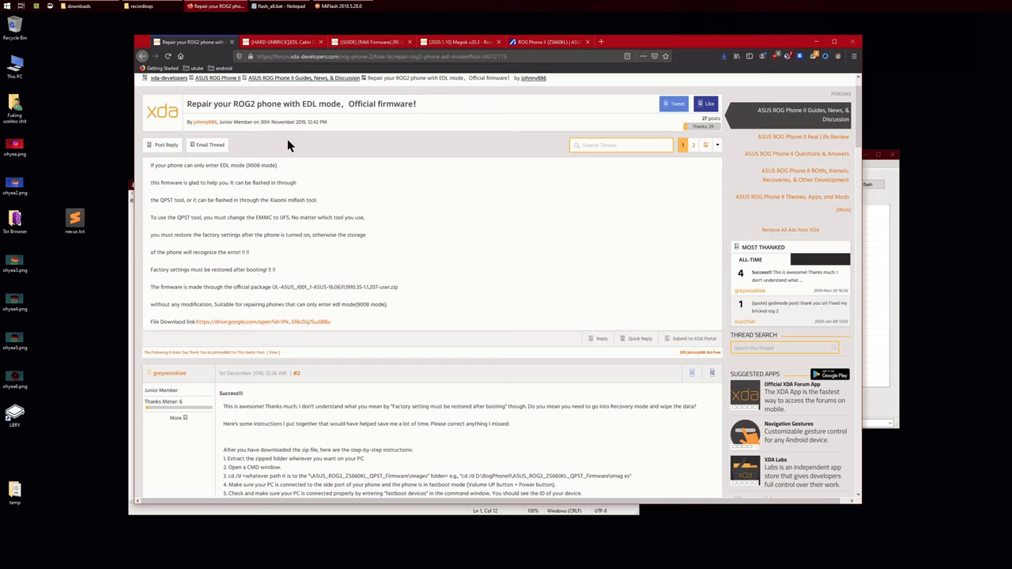
{"action": "left_click", "coordinate": [388, 42]}
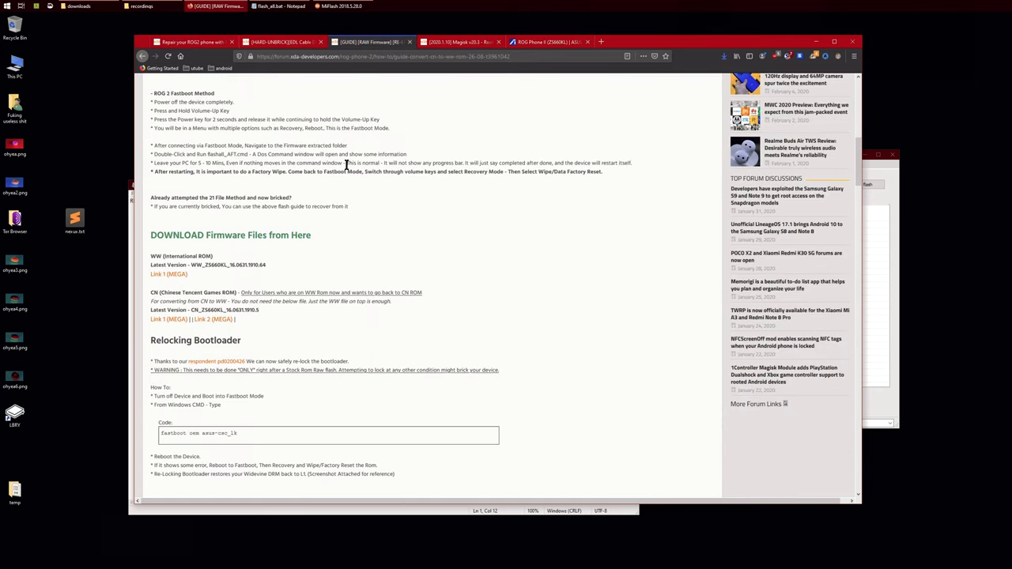
Return to the ROG2 EDL repair thread, view its Google Drive firmware download page and close that page.
{"action": "left_click", "coordinate": [198, 44]}
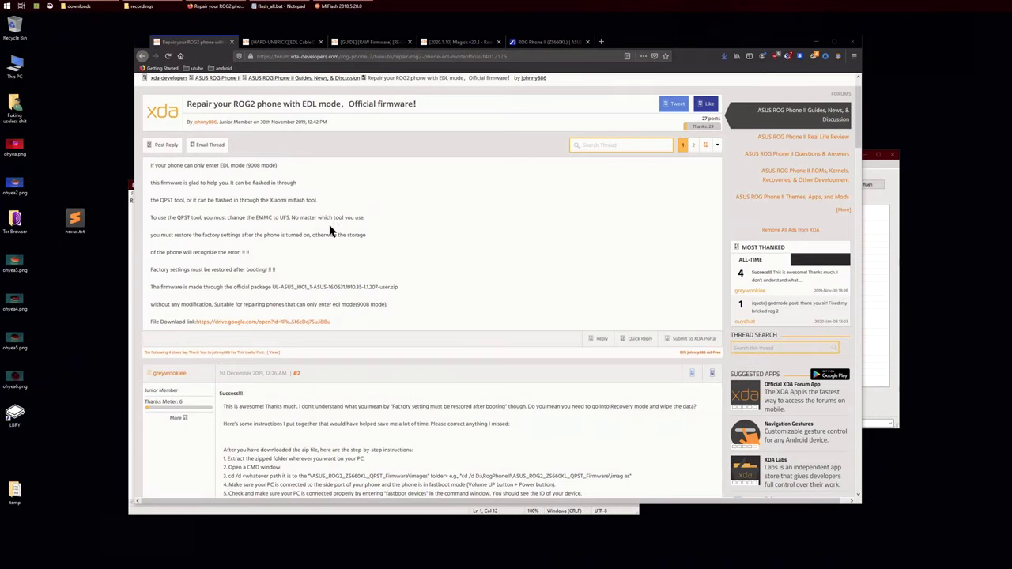
{"action": "left_click", "coordinate": [268, 324]}
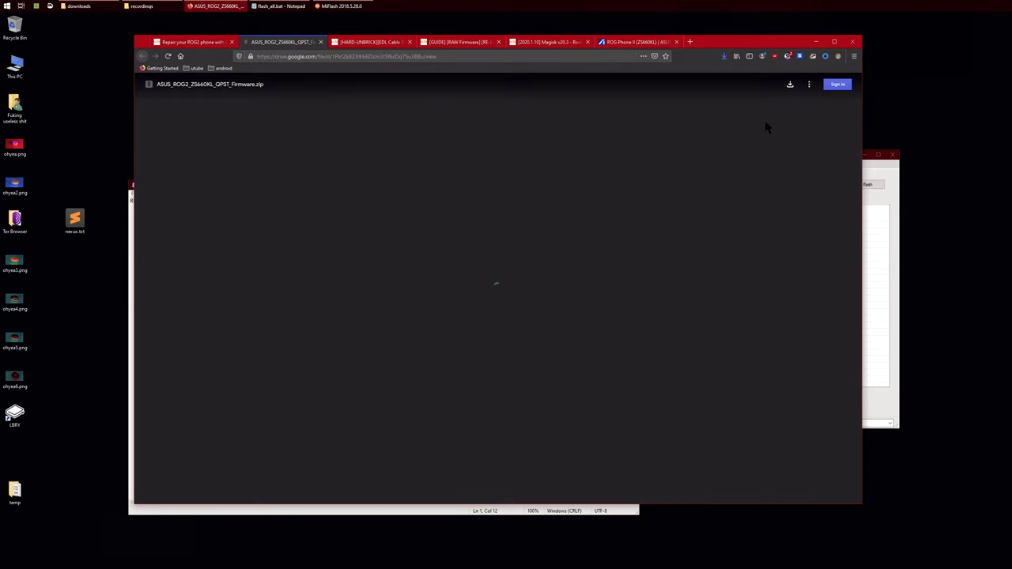
{"action": "left_click", "coordinate": [321, 42]}
Switch to File Explorer and go through edl stuff in downloads to the extracted ASUS_ROG2_ZS660KL_QPST_Firmware folder.
{"action": "left_click", "coordinate": [90, 6]}
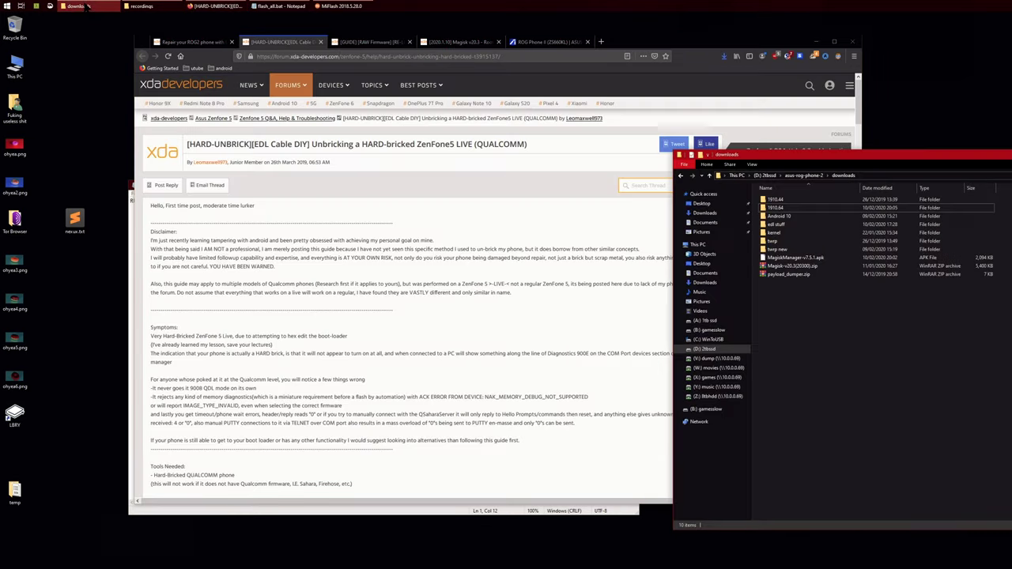
{"action": "left_click", "coordinate": [776, 226]}
{"action": "double_click", "coordinate": [776, 225]}
{"action": "left_click_drag", "start_coordinate": [889, 154], "coordinate": [820, 154]}
{"action": "left_click", "coordinate": [807, 291]}
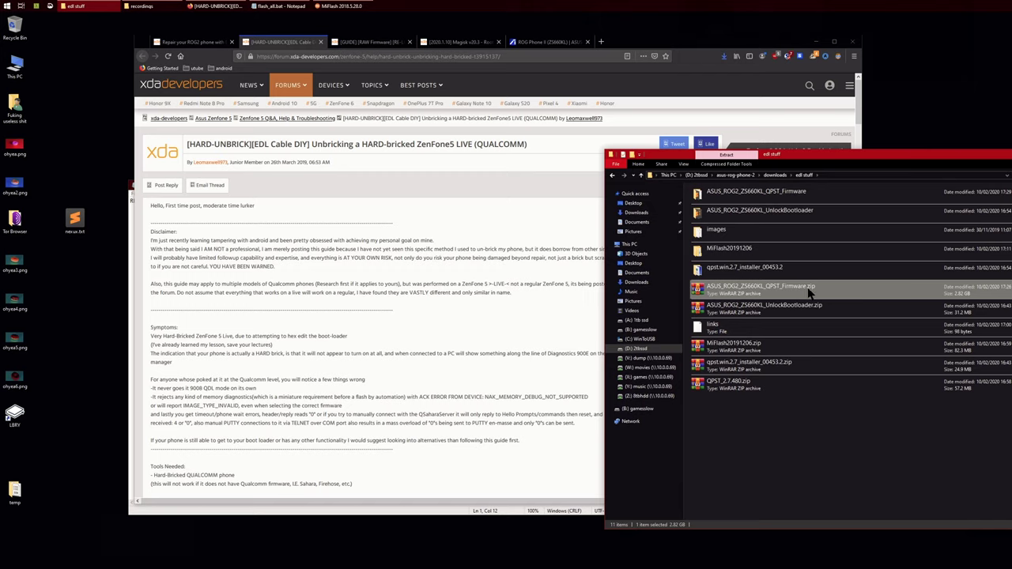
{"action": "left_click", "coordinate": [793, 198]}
{"action": "double_click", "coordinate": [785, 198]}
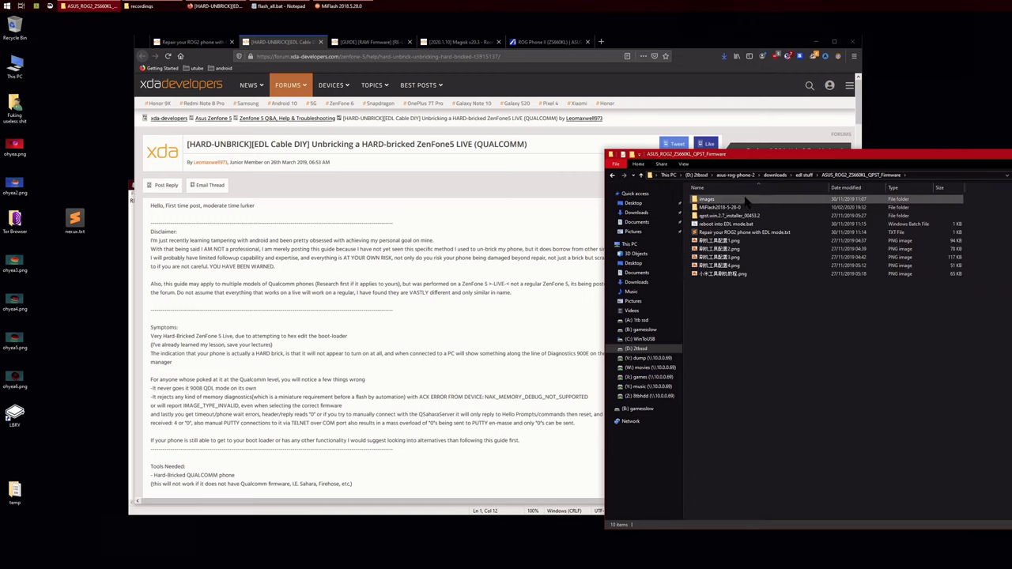
Inspect the QPST installer inside the qpst.win.2.7_installer_00453.2 folder and return to the firmware folder.
{"action": "mouse_move", "coordinate": [759, 154]}
{"action": "left_mouse_down"}
{"action": "mouse_move", "coordinate": [737, 158]}
{"action": "mouse_move", "coordinate": [746, 158]}
{"action": "left_mouse_up"}
{"action": "left_click", "coordinate": [733, 279]}
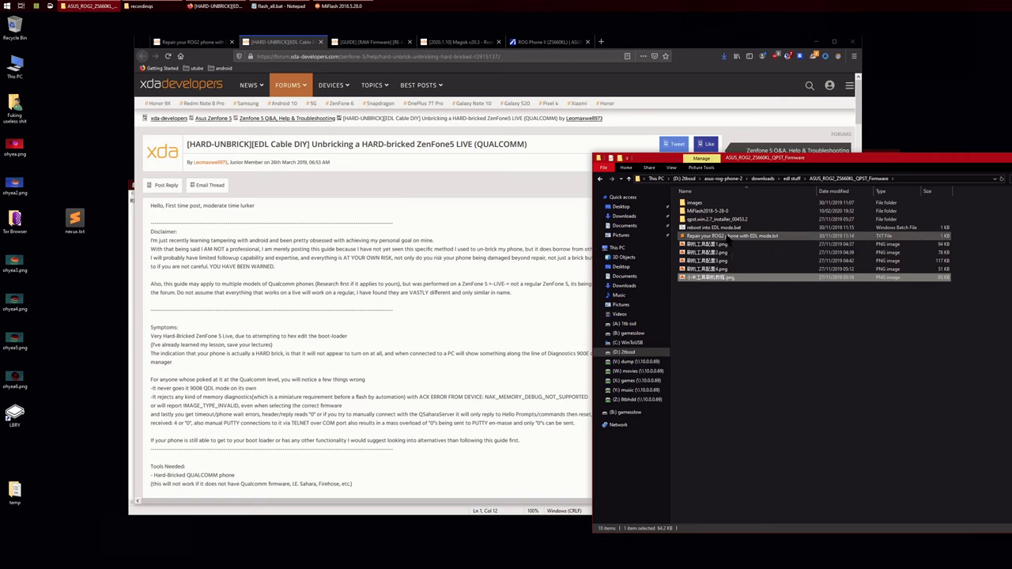
{"action": "left_click", "coordinate": [709, 219]}
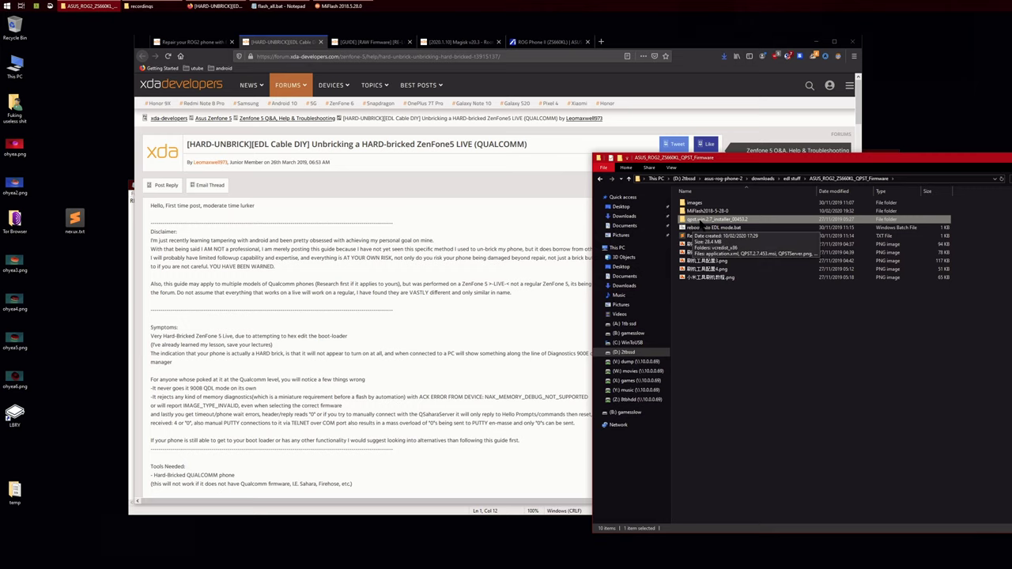
{"action": "left_click_drag", "start_coordinate": [727, 157], "coordinate": [526, 145]}
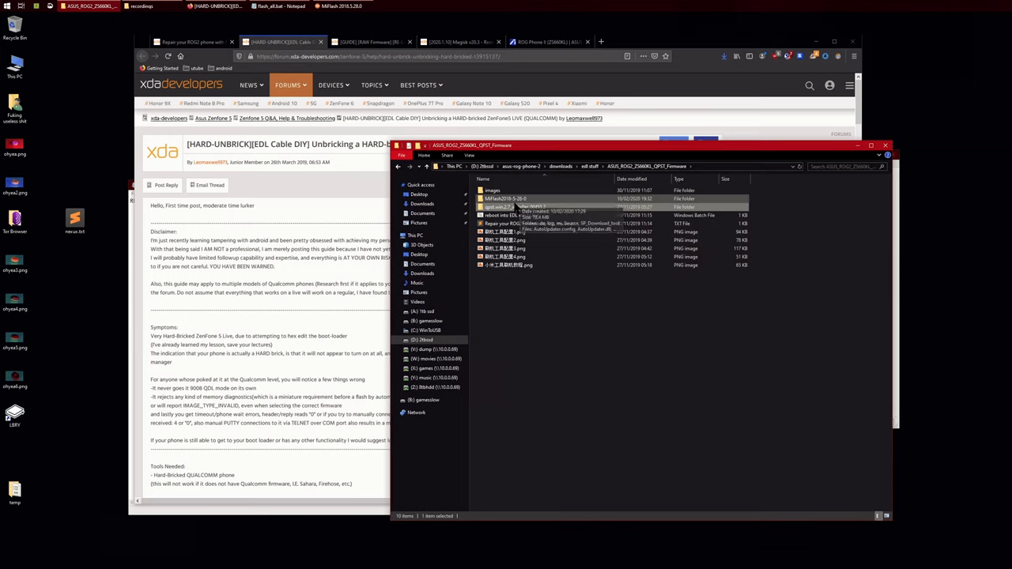
{"action": "double_click", "coordinate": [500, 207]}
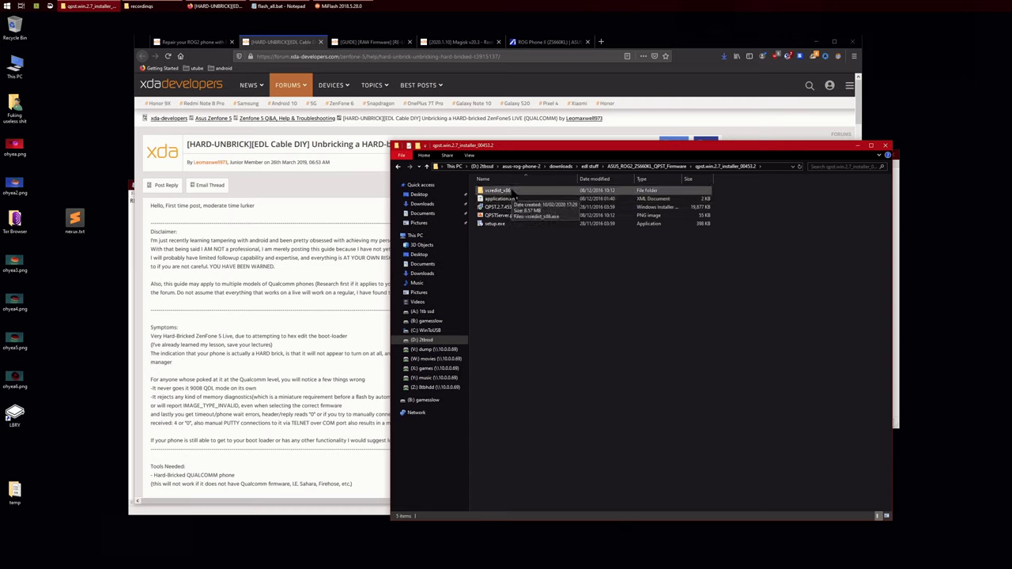
{"action": "left_click", "coordinate": [506, 207]}
{"action": "left_click", "coordinate": [503, 207]}
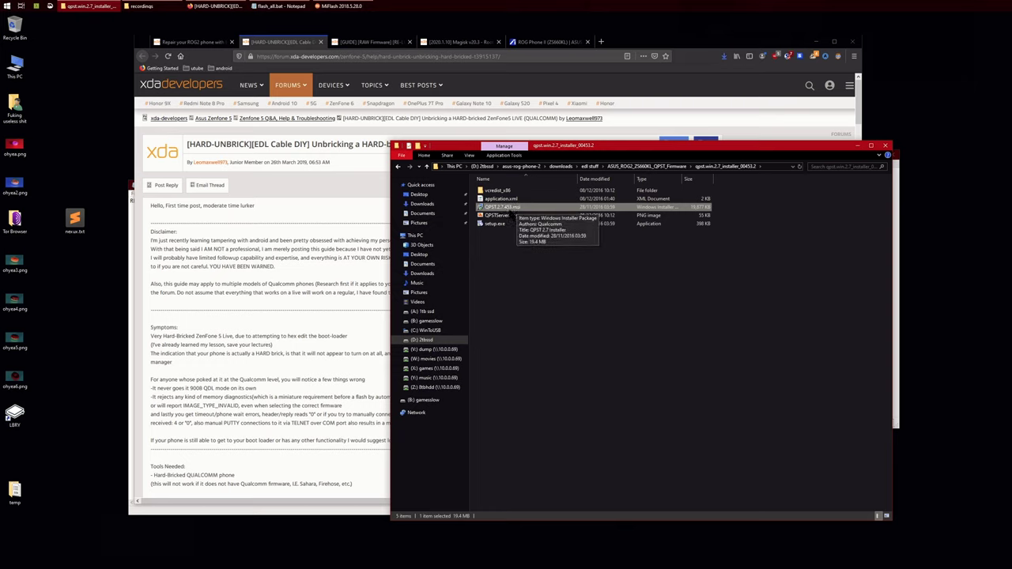
{"action": "key", "text": "BackSpace"}
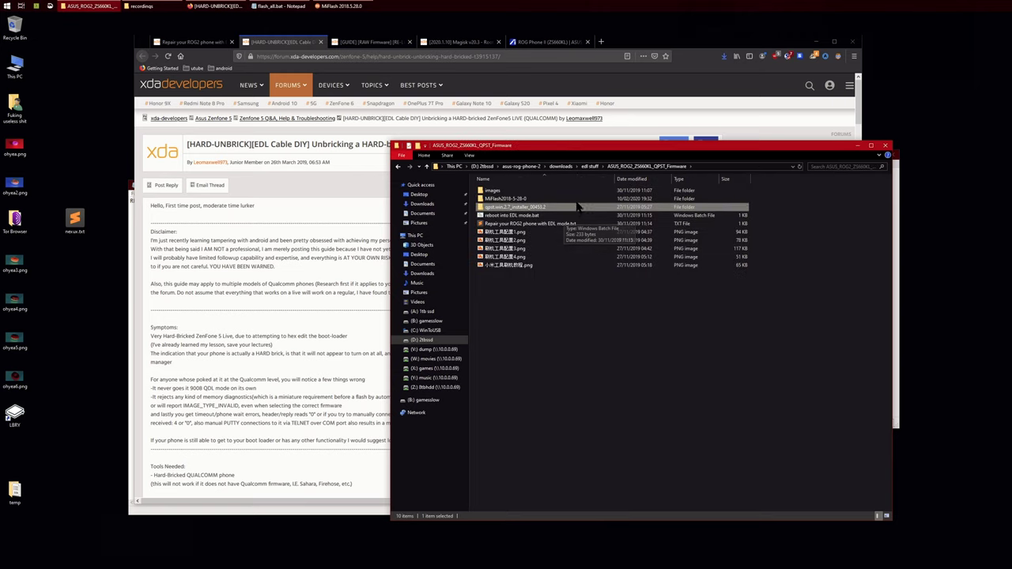
Open Device Manager, expand Ports (COM & LPT) and select the Qualcomm HS-USB QDLoader 9008 device.
{"action": "key", "text": "super"}
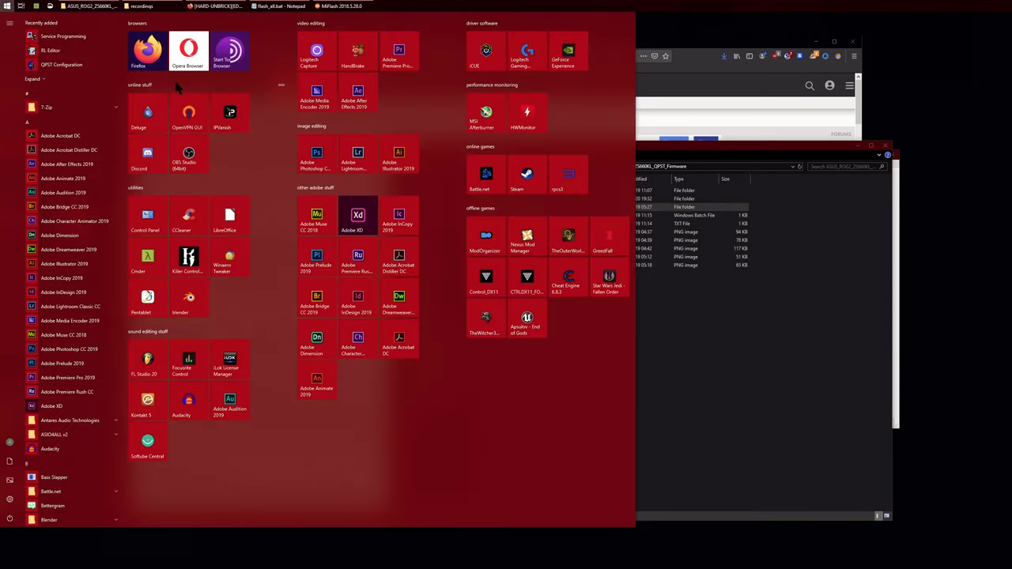
{"action": "type", "text": "device manager"}
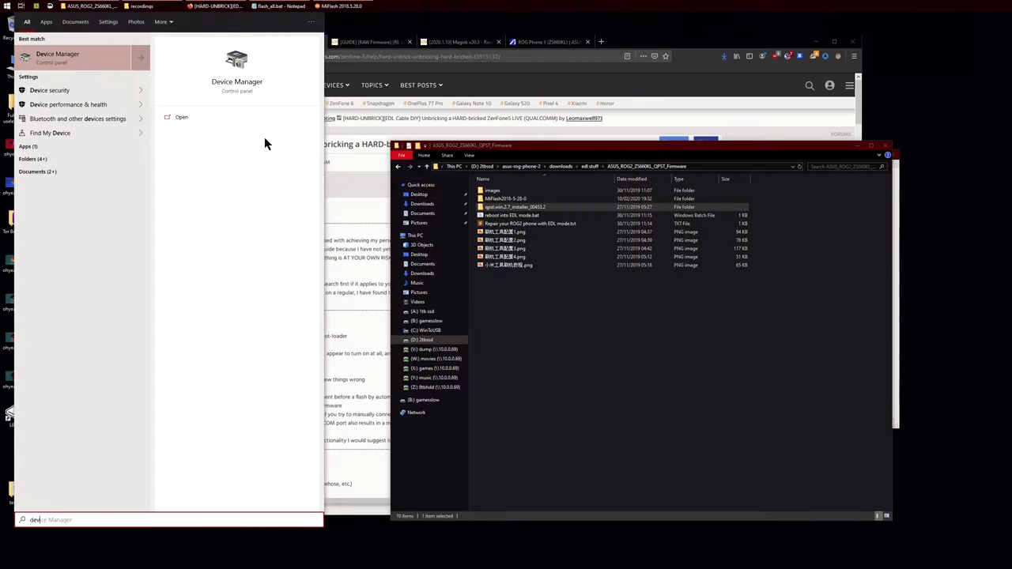
{"action": "key", "text": "Return"}
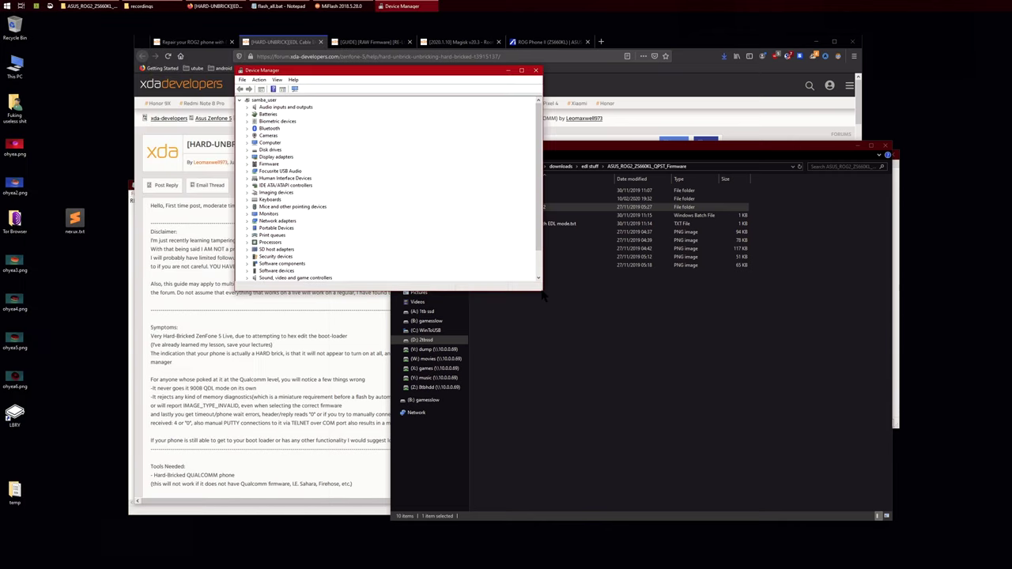
{"action": "left_click_drag", "start_coordinate": [540, 290], "coordinate": [592, 454]}
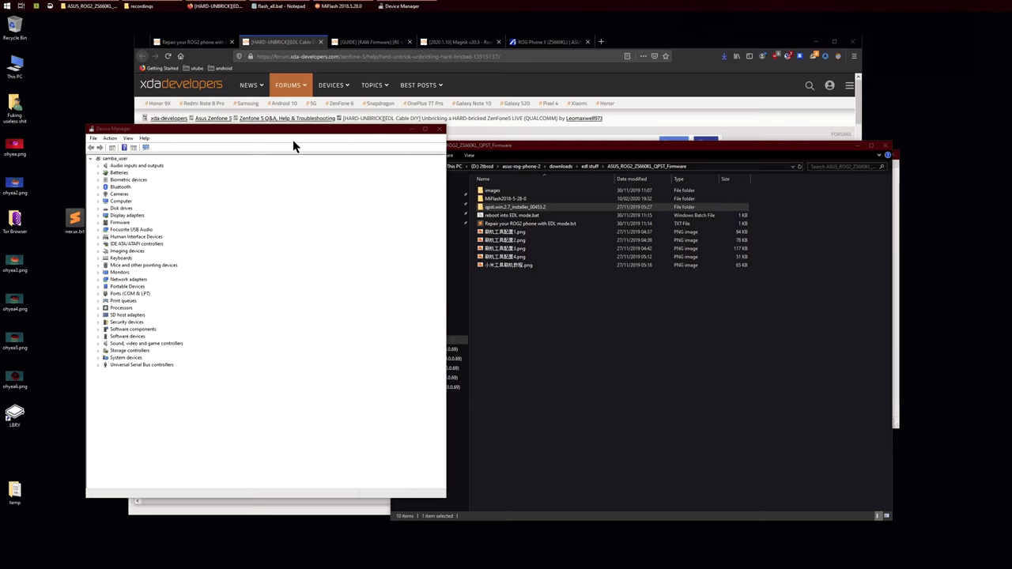
{"action": "left_click_drag", "start_coordinate": [257, 137], "coordinate": [320, 143]}
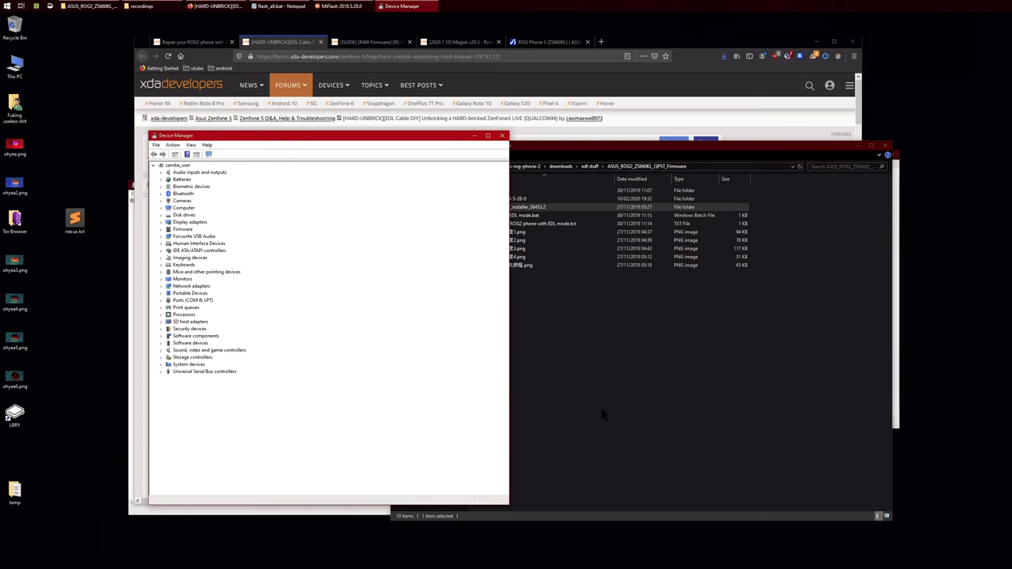
{"action": "left_click", "coordinate": [160, 301]}
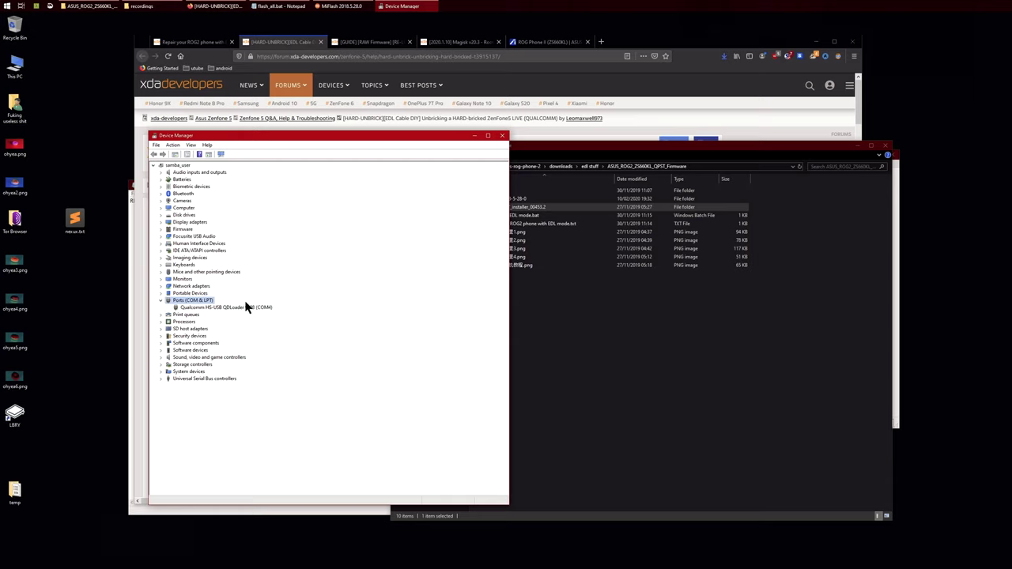
{"action": "left_click", "coordinate": [221, 308]}
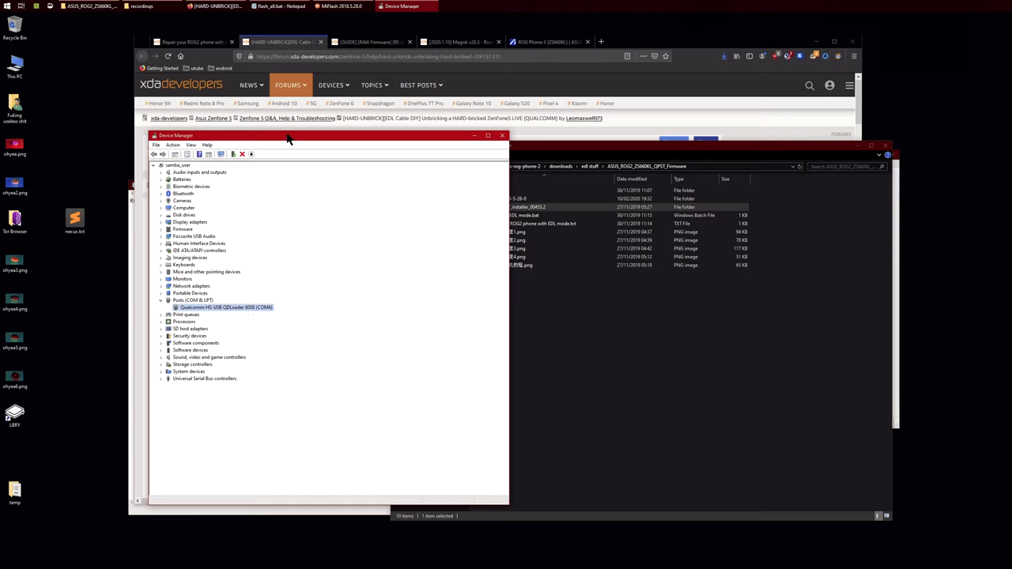
Browse the QDLoader 9008 port's manual driver choices under Qualcomm Incorporated without the compatible-hardware filter, and cancel the driver update.
{"action": "left_click_drag", "start_coordinate": [289, 136], "coordinate": [288, 207]}
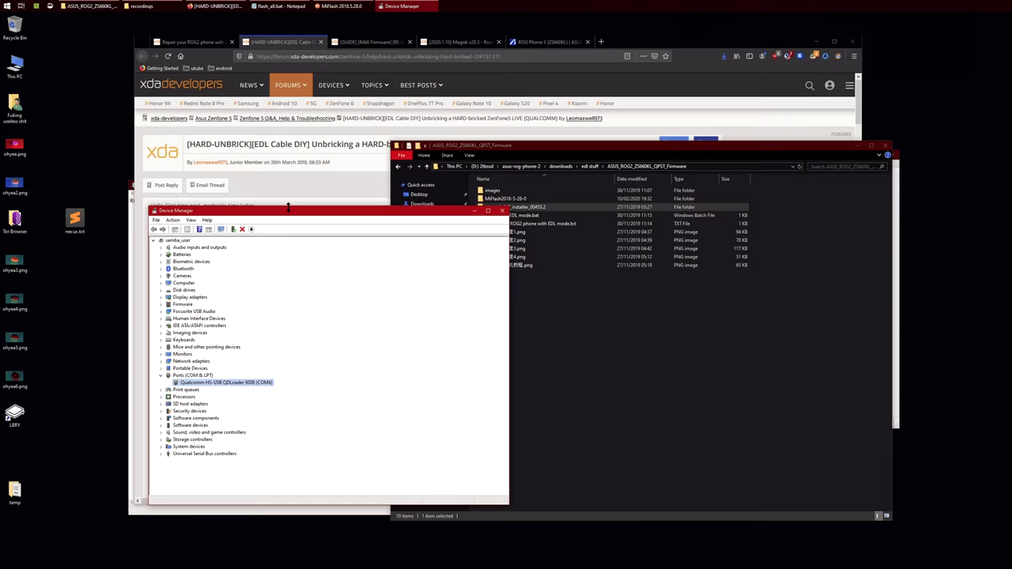
{"action": "right_click", "coordinate": [246, 386]}
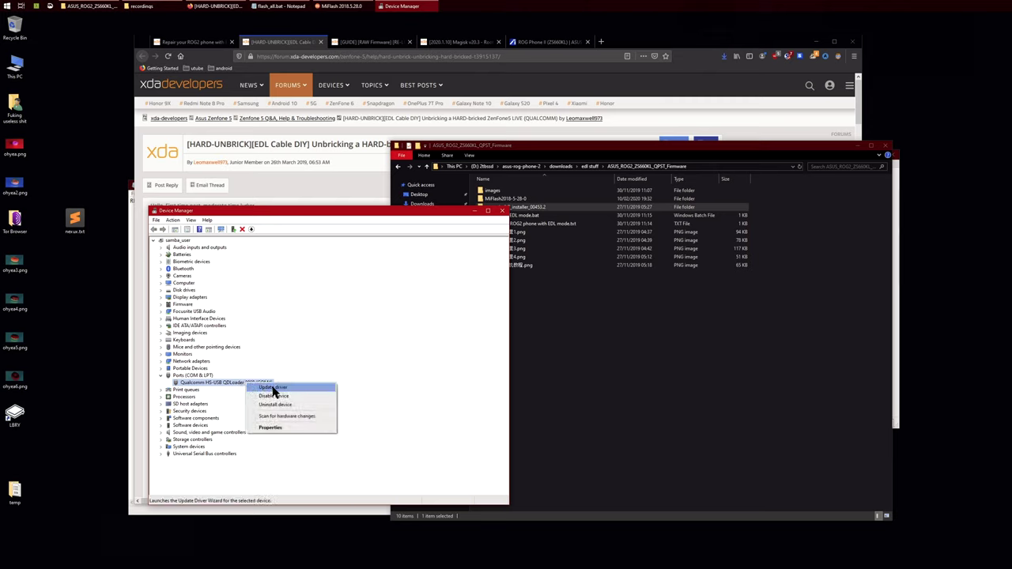
{"action": "left_click", "coordinate": [273, 389]}
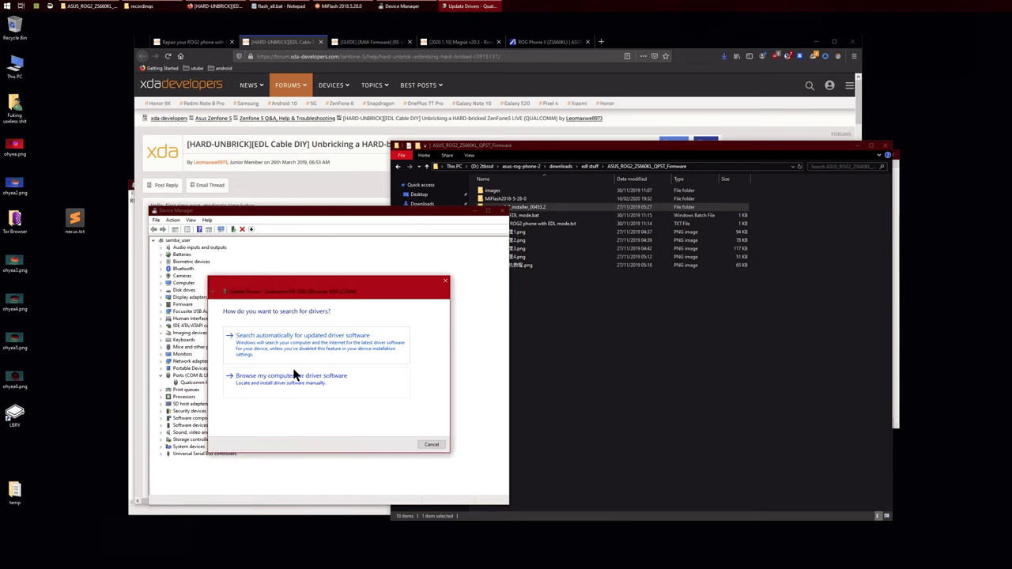
{"action": "left_click", "coordinate": [276, 381]}
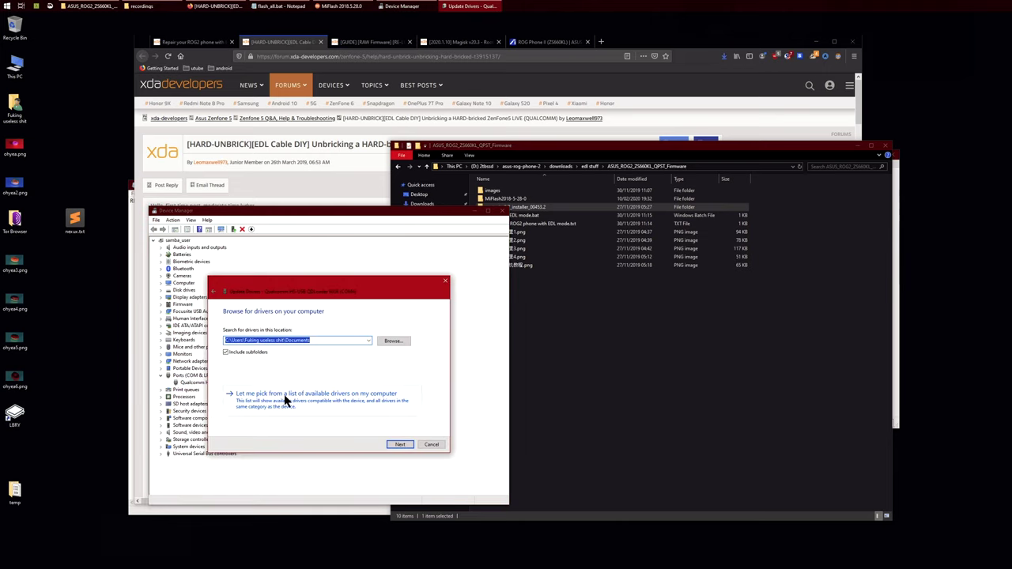
{"action": "left_click", "coordinate": [288, 399]}
{"action": "left_click", "coordinate": [227, 357]}
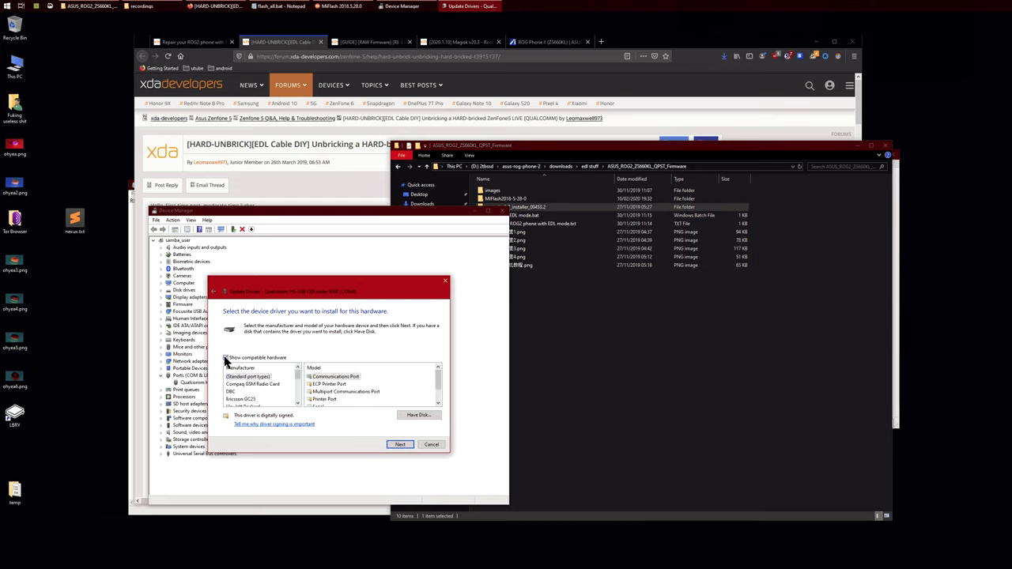
{"action": "scroll", "coordinate": [254, 395], "scroll_direction": "down", "scroll_amount": 5}
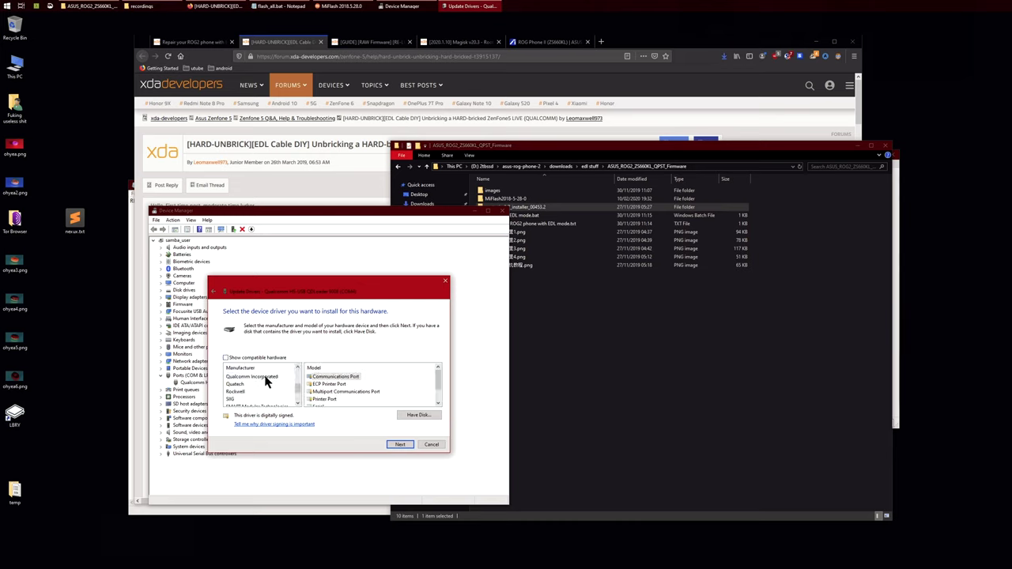
{"action": "left_click", "coordinate": [261, 377]}
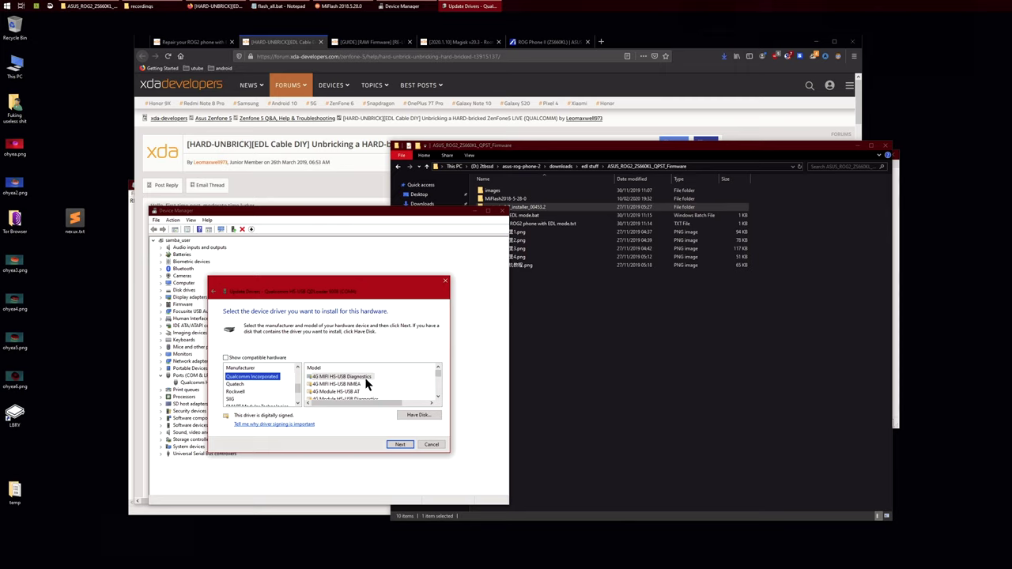
{"action": "left_click", "coordinate": [431, 444]}
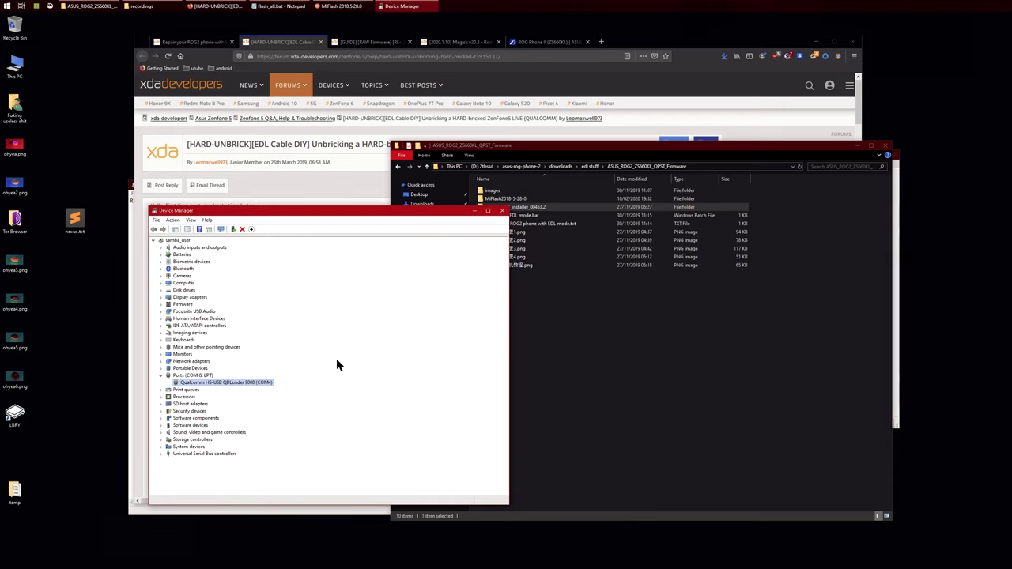
Switch back to File Explorer, go up to edl stuff and reopen the ASUS_ROG2_ZS660KL_QPST_Firmware folder.
{"action": "left_click", "coordinate": [588, 148]}
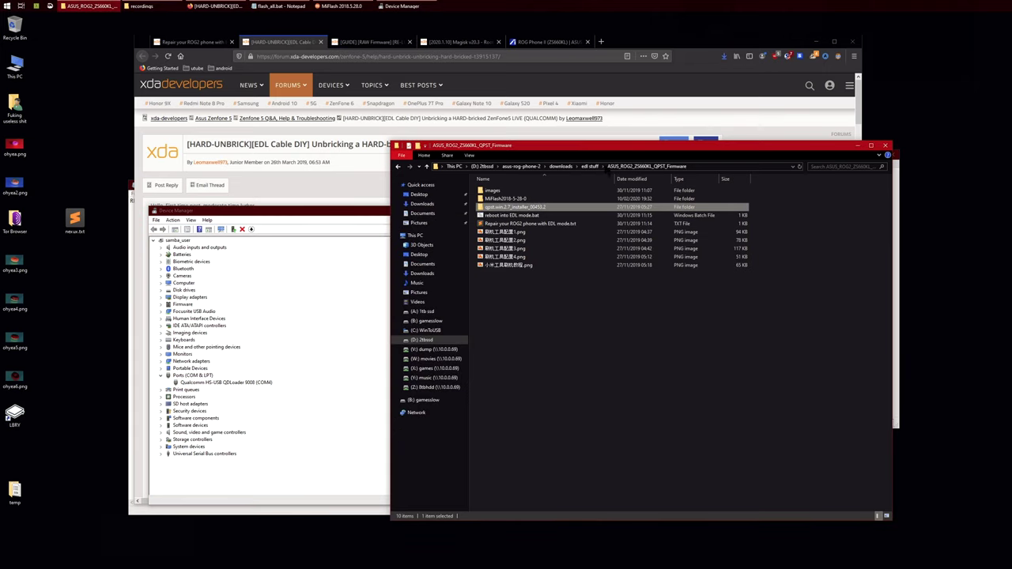
{"action": "left_click", "coordinate": [594, 166]}
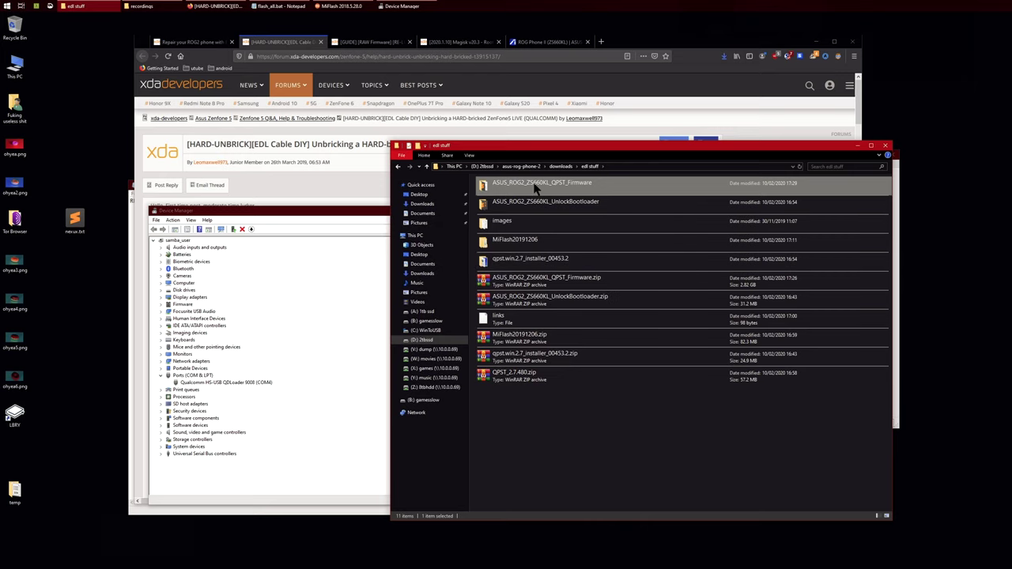
{"action": "double_click", "coordinate": [535, 188]}
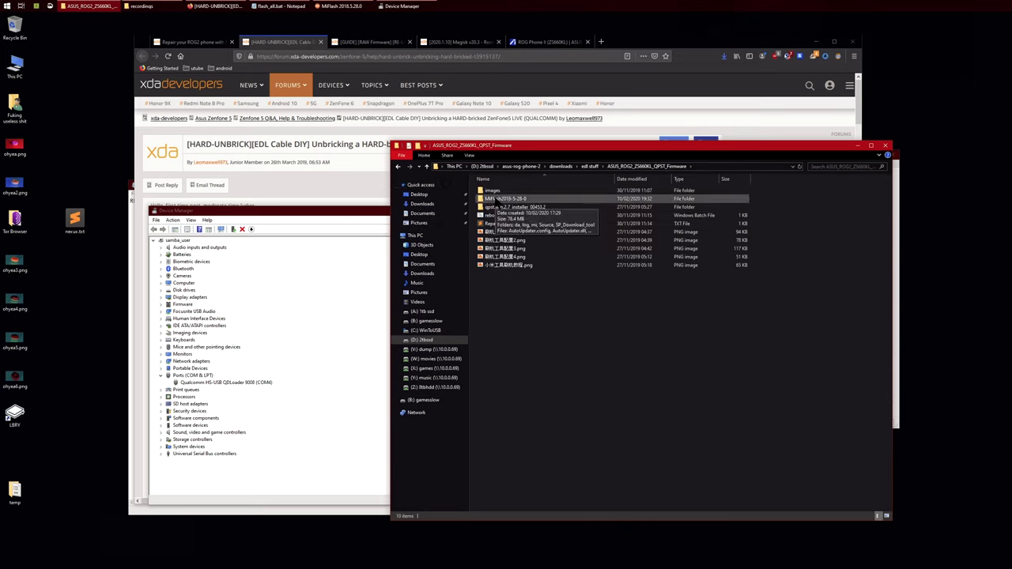
Launch XiaoMiFlash.exe from the MiFlash2018-5-28-0 folder, refresh its device list and compare it with the QDLoader 9008 port in Device Manager.
{"action": "double_click", "coordinate": [489, 200]}
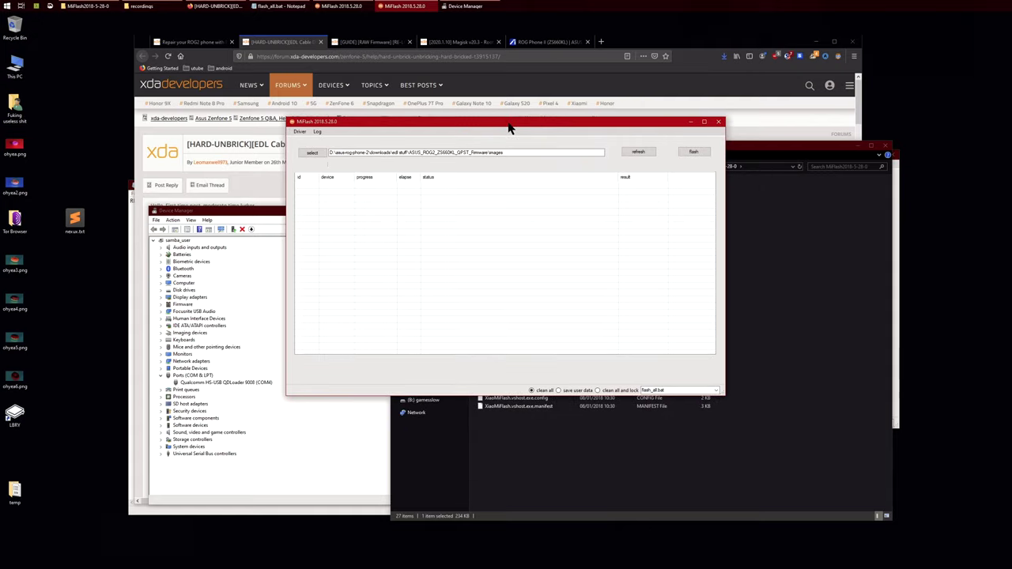
{"action": "left_click", "coordinate": [639, 151]}
{"action": "left_click", "coordinate": [235, 382]}
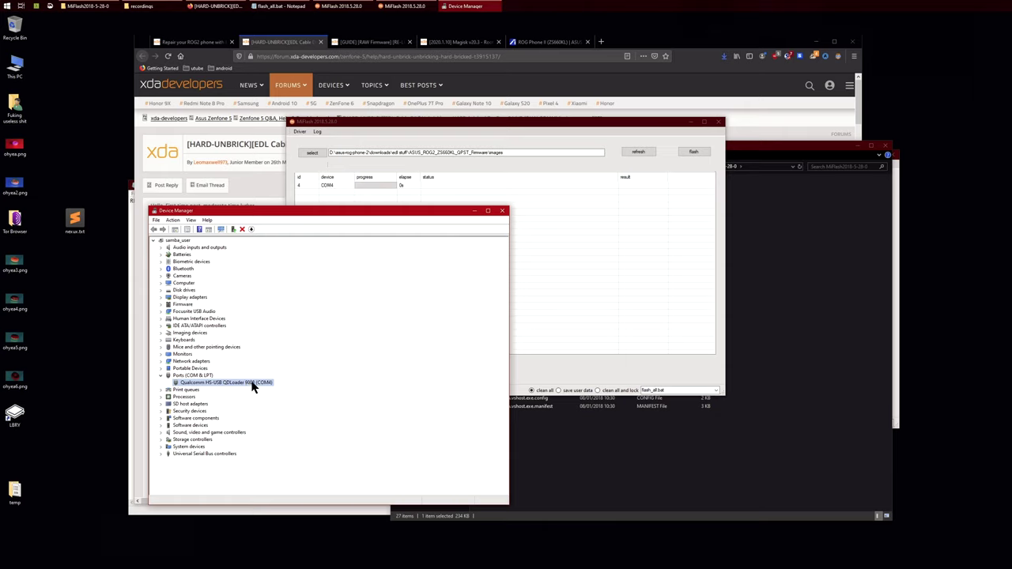
{"action": "left_click", "coordinate": [391, 195]}
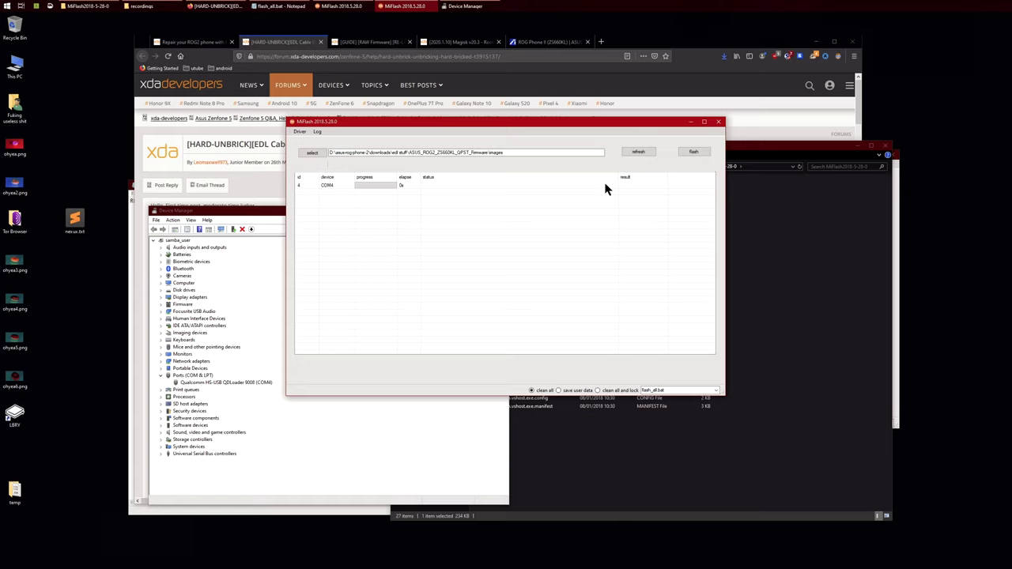
Set the MiFlash firmware path to the images folder inside D:\asus-rog-phone-2\downloads\edl stuff\ASUS_ROG2_ZS660KL_QPST_Firmware.
{"action": "left_click", "coordinate": [313, 152]}
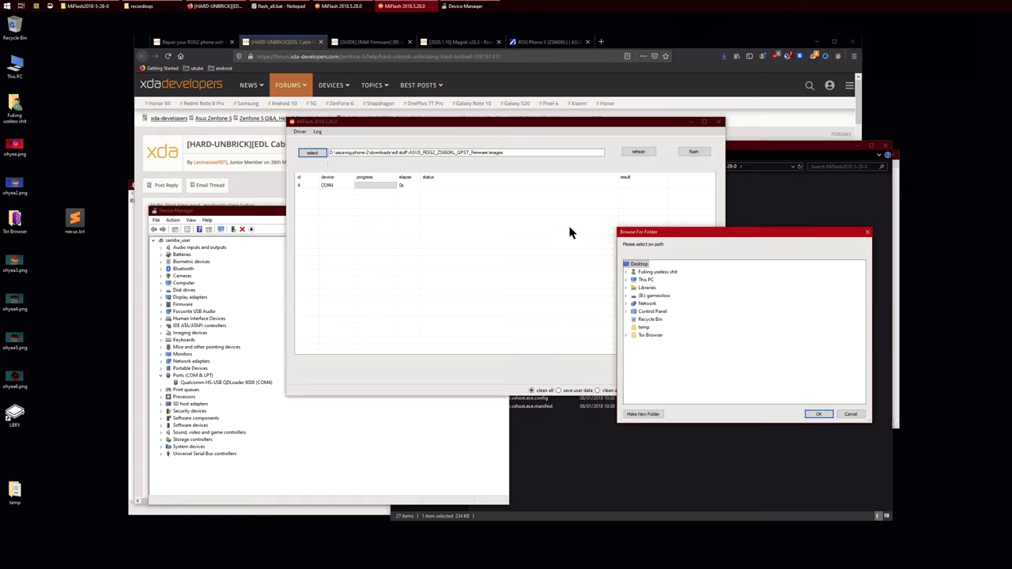
{"action": "left_click", "coordinate": [626, 279]}
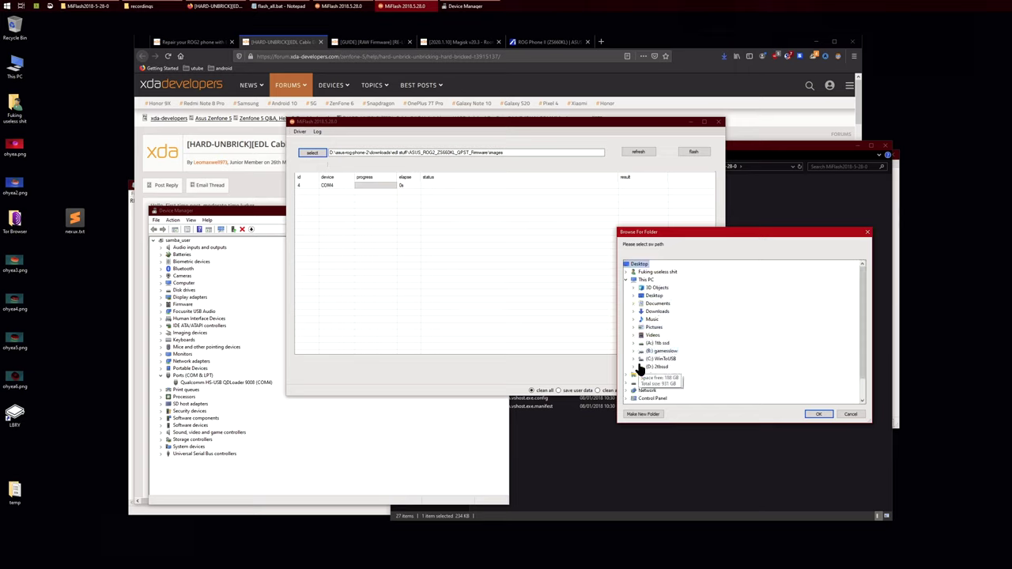
{"action": "left_click", "coordinate": [637, 368]}
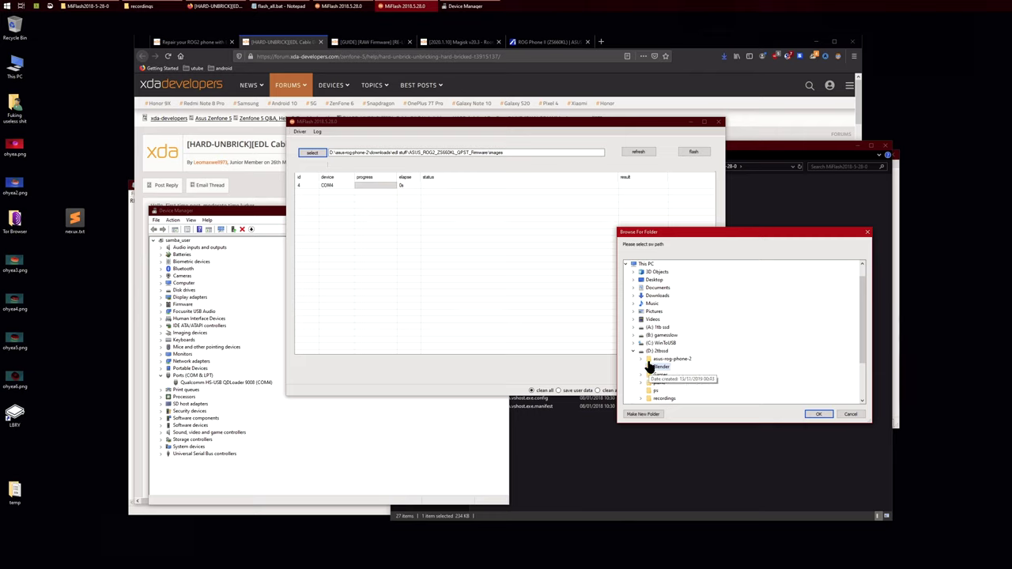
{"action": "left_click", "coordinate": [647, 360]}
{"action": "left_click", "coordinate": [652, 375]}
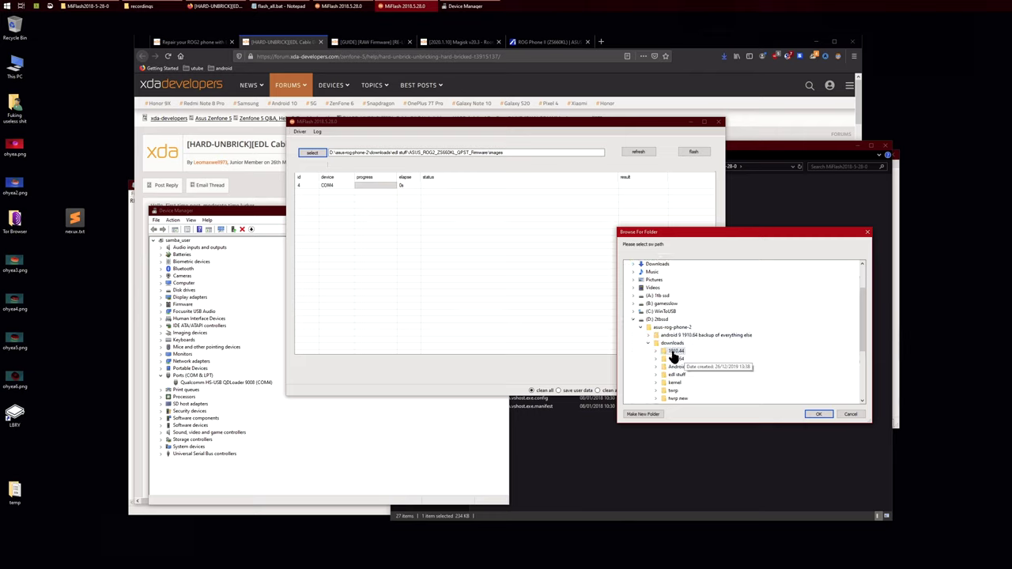
{"action": "left_click", "coordinate": [657, 375]}
{"action": "scroll", "coordinate": [680, 371], "scroll_direction": "down", "scroll_amount": 2}
{"action": "double_click", "coordinate": [709, 320]}
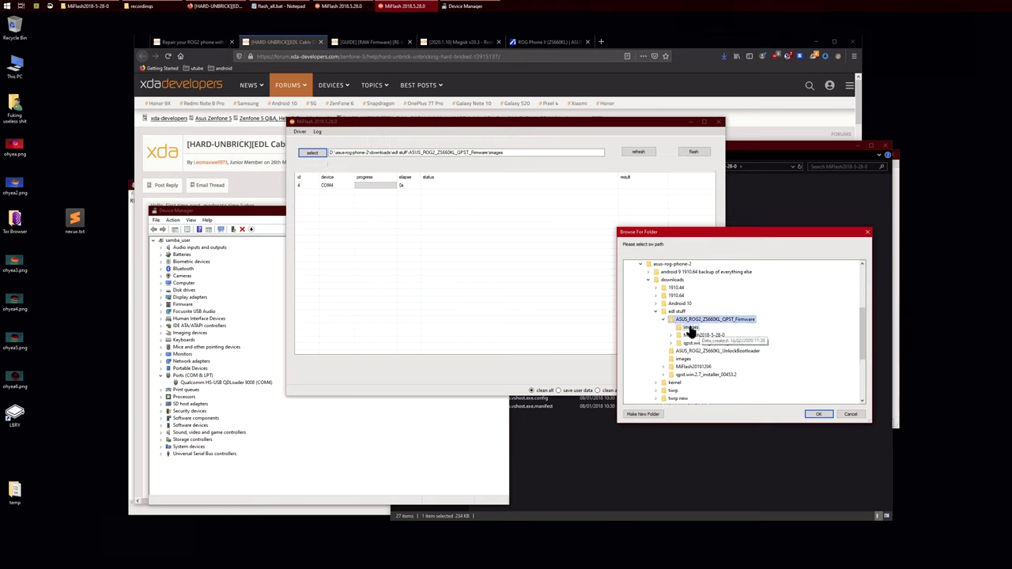
{"action": "left_click", "coordinate": [689, 329]}
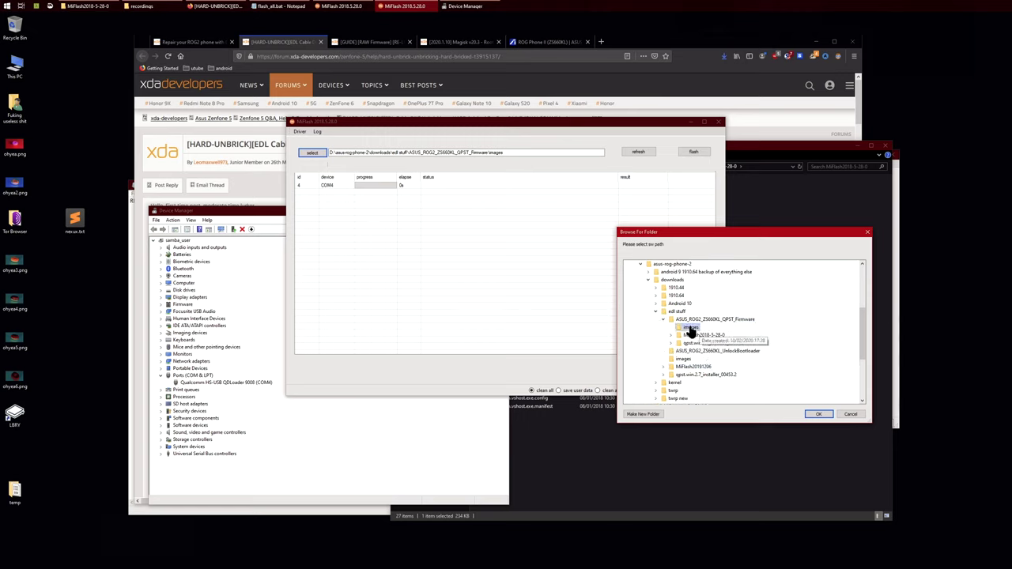
{"action": "left_click", "coordinate": [816, 415]}
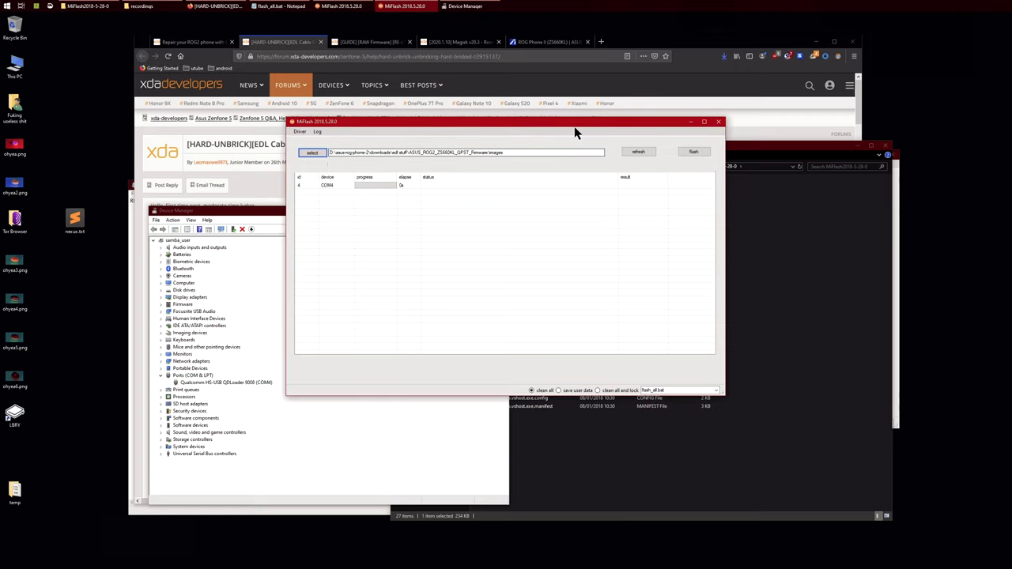
Choose the clean all option with flash_all.bat and start flashing the phone on COM4.
{"action": "left_click_drag", "start_coordinate": [577, 129], "coordinate": [508, 132]}
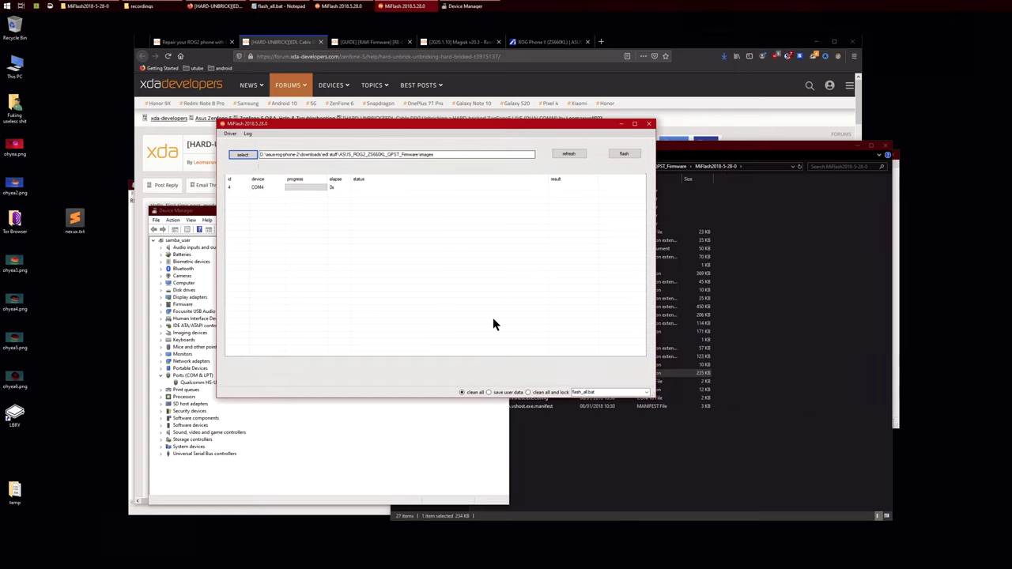
{"action": "left_click", "coordinate": [465, 394]}
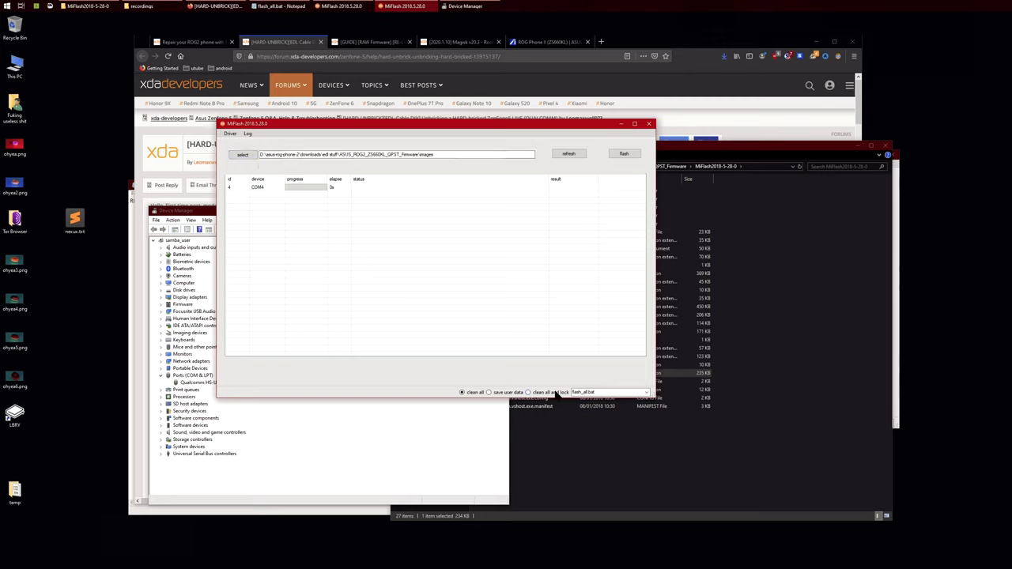
{"action": "left_click", "coordinate": [624, 155]}
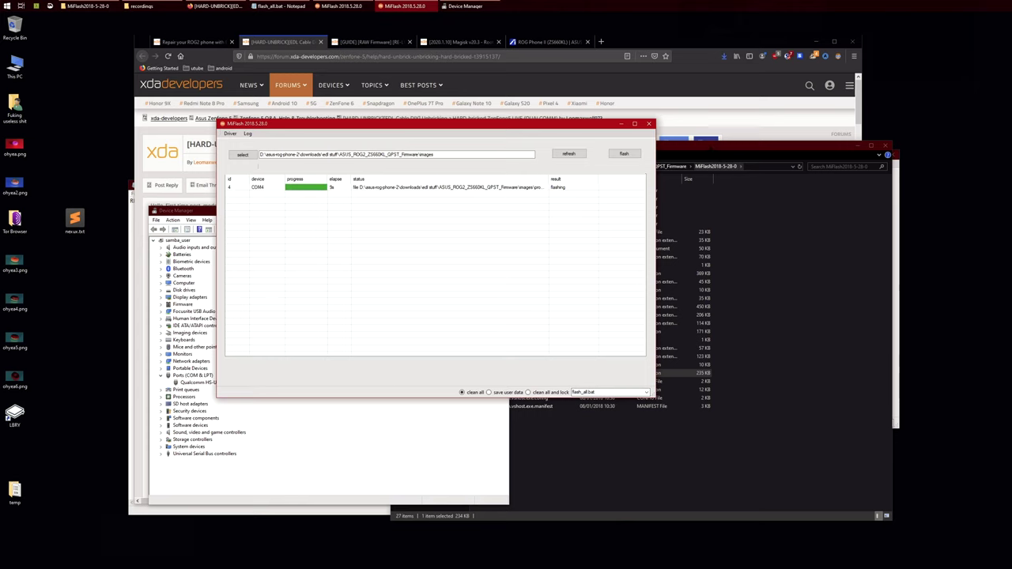
Bring File Explorer forward, go up to ASUS_ROG2_ZS660KL_QPST_Firmware and open its images folder.
{"action": "left_click", "coordinate": [686, 149]}
{"action": "left_click_drag", "start_coordinate": [687, 147], "coordinate": [721, 150]}
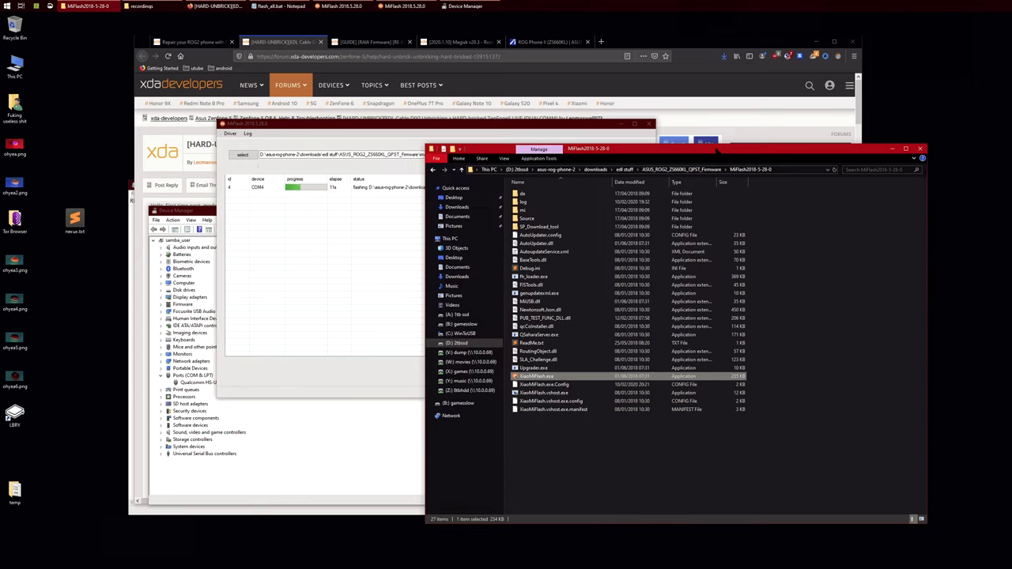
{"action": "left_click", "coordinate": [682, 169]}
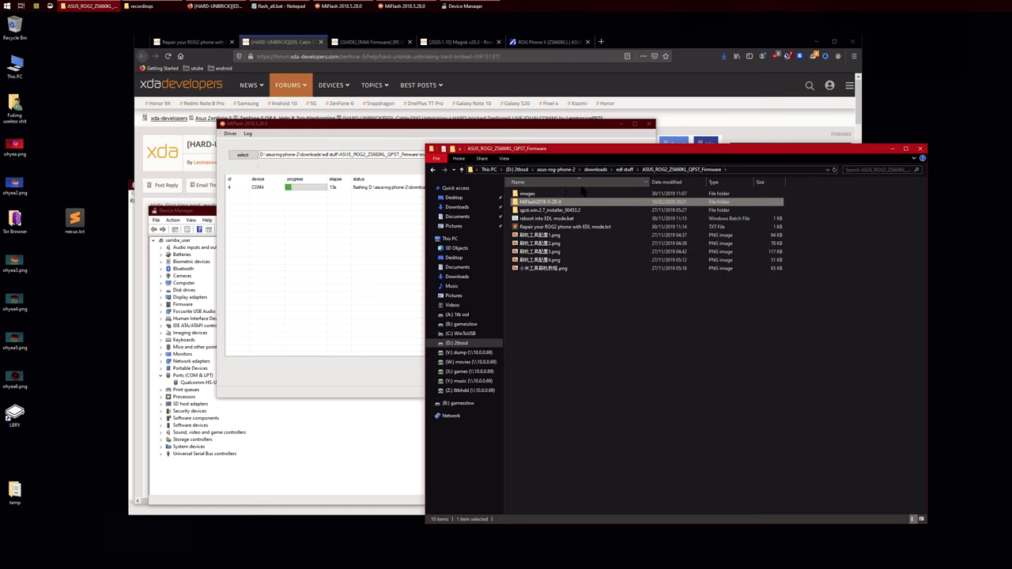
{"action": "double_click", "coordinate": [543, 195]}
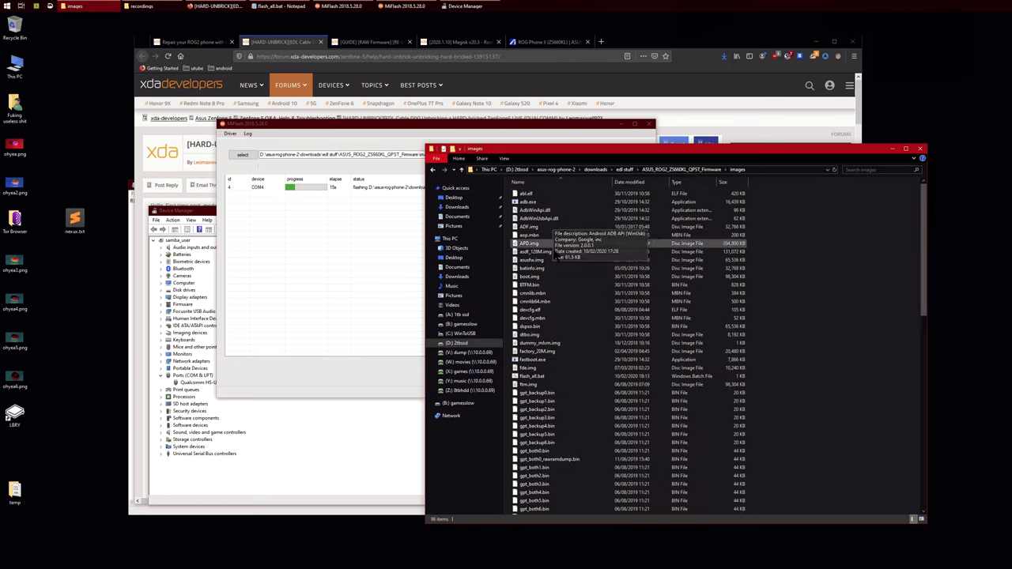
Open flash_all.bat for editing to inspect its contents, close it and minimize the images folder window.
{"action": "left_click", "coordinate": [543, 376]}
{"action": "right_click", "coordinate": [543, 378]}
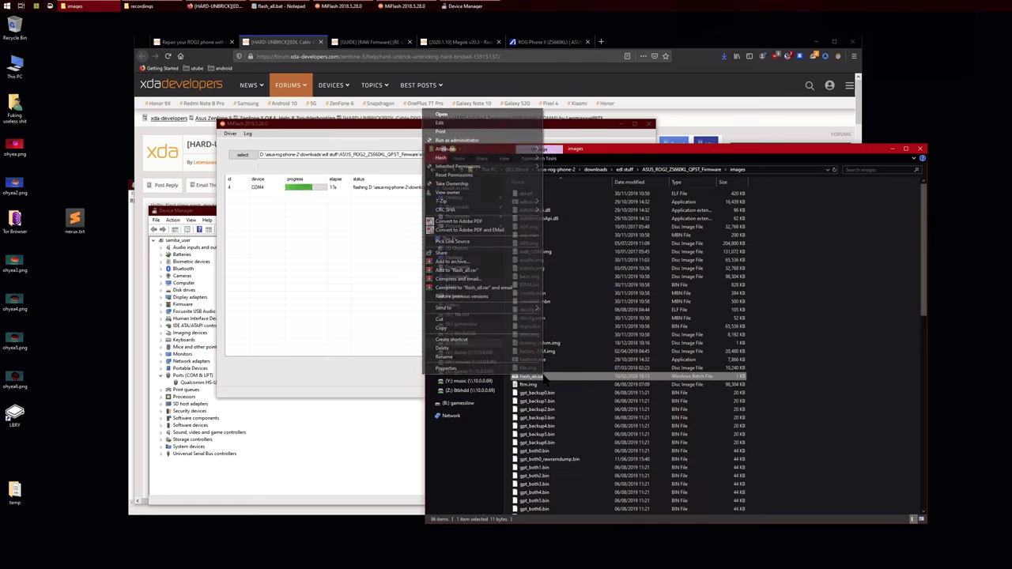
{"action": "left_click", "coordinate": [453, 124]}
{"action": "left_click_drag", "start_coordinate": [316, 182], "coordinate": [552, 197]}
{"action": "left_click_drag", "start_coordinate": [463, 207], "coordinate": [395, 205]}
{"action": "left_click", "coordinate": [538, 231]}
{"action": "left_click", "coordinate": [921, 191]}
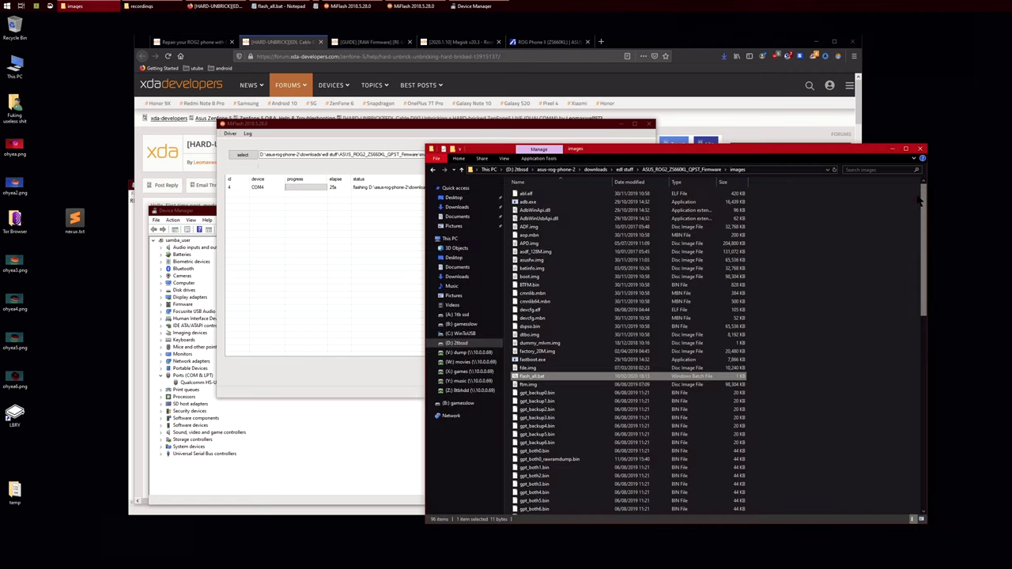
{"action": "left_click", "coordinate": [892, 148]}
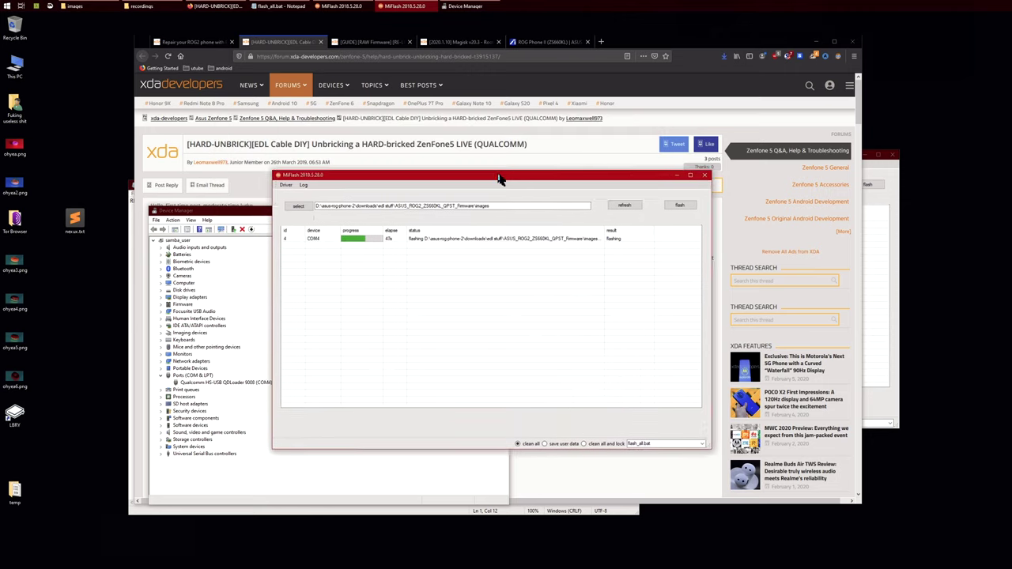
Review the WW (International ROM) version WW_ZS660KL_16.0631.1910.64 in the RAW Firmware guide on XDA and minimize the browser.
{"action": "left_click_drag", "start_coordinate": [502, 181], "coordinate": [530, 188]}
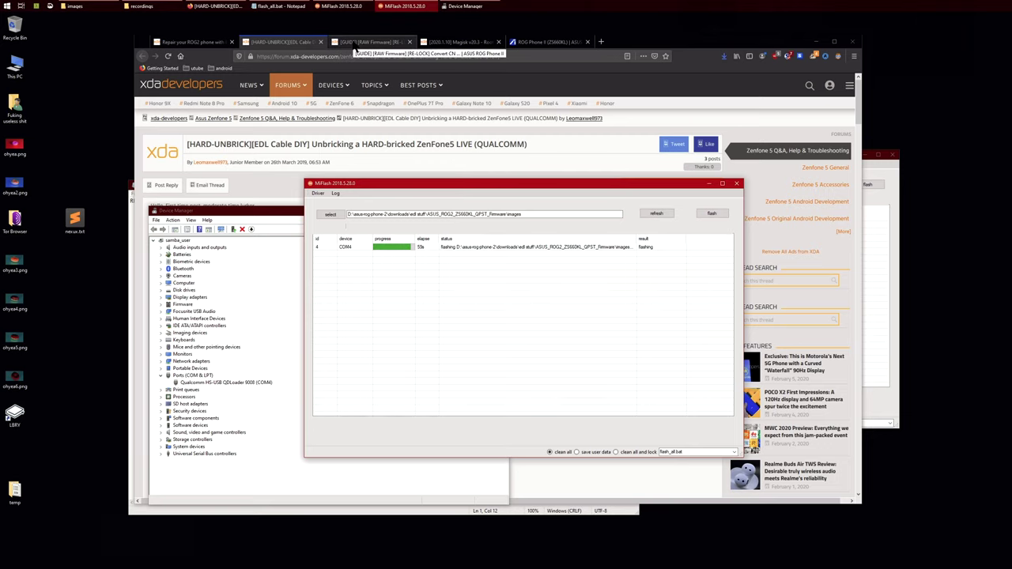
{"action": "left_click", "coordinate": [356, 42]}
{"action": "scroll", "coordinate": [434, 183], "scroll_direction": "down", "scroll_amount": 4}
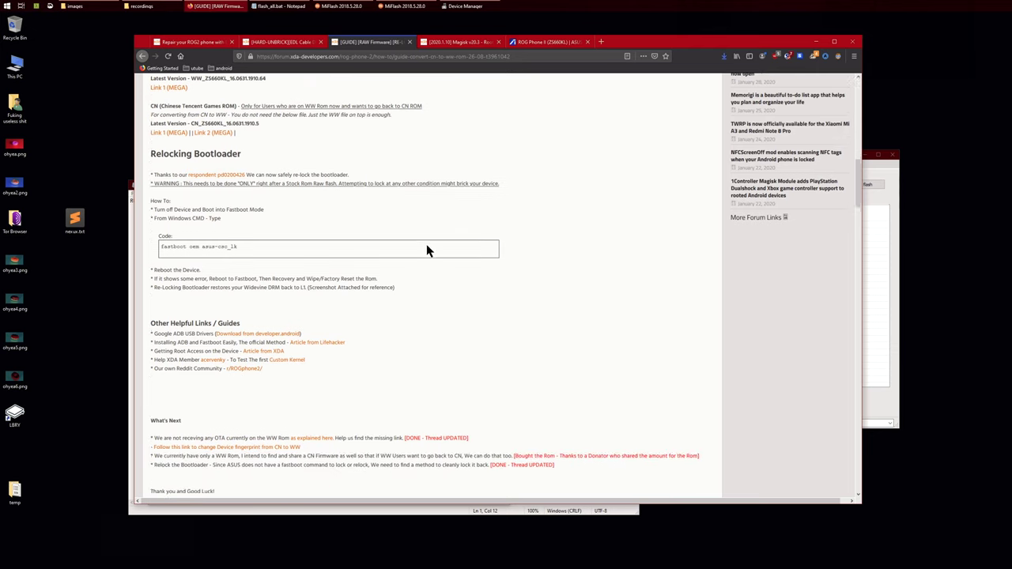
{"action": "scroll", "coordinate": [371, 256], "scroll_direction": "up", "scroll_amount": 4}
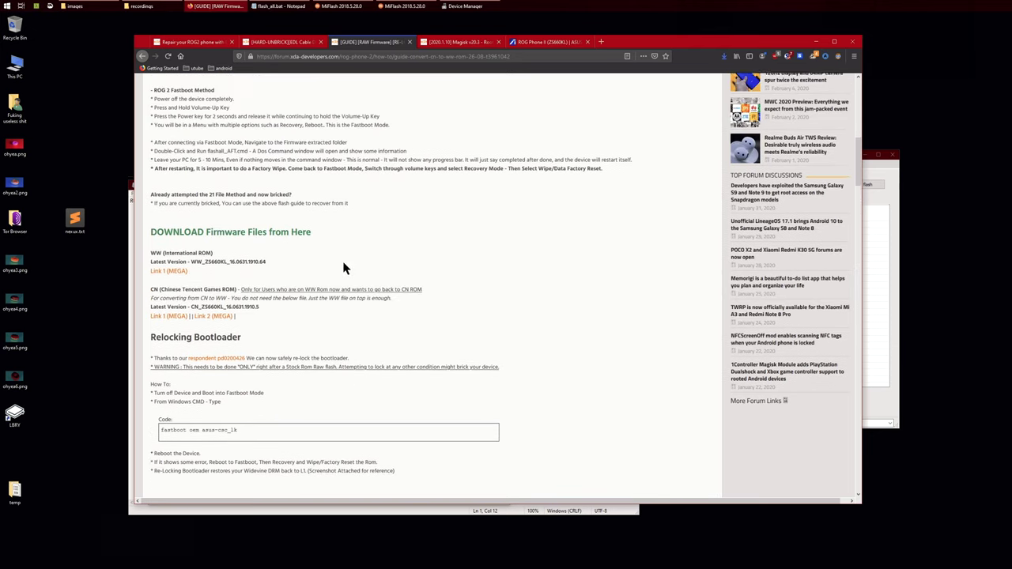
{"action": "left_click_drag", "start_coordinate": [273, 266], "coordinate": [147, 261]}
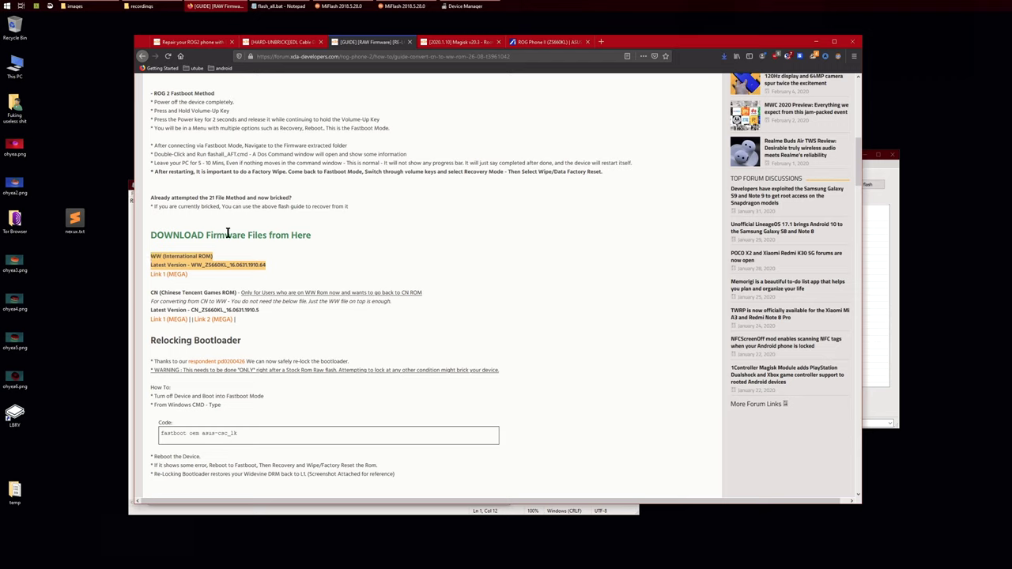
{"action": "left_click", "coordinate": [234, 264]}
{"action": "left_click_drag", "start_coordinate": [247, 266], "coordinate": [271, 270]}
{"action": "left_click", "coordinate": [257, 264]}
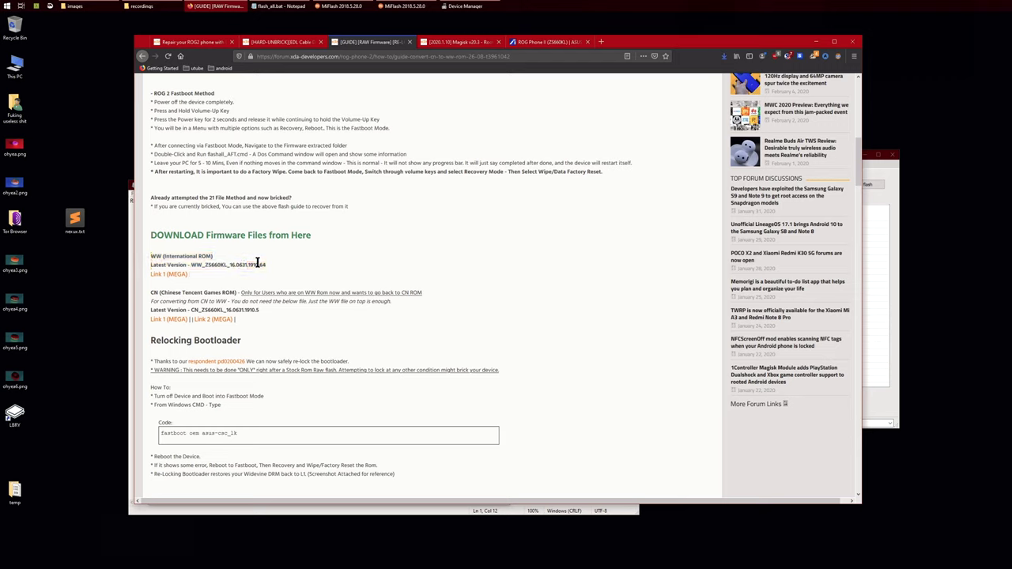
{"action": "left_click_drag", "start_coordinate": [268, 271], "coordinate": [244, 267]}
{"action": "left_click", "coordinate": [220, 264]}
{"action": "left_click", "coordinate": [816, 41]}
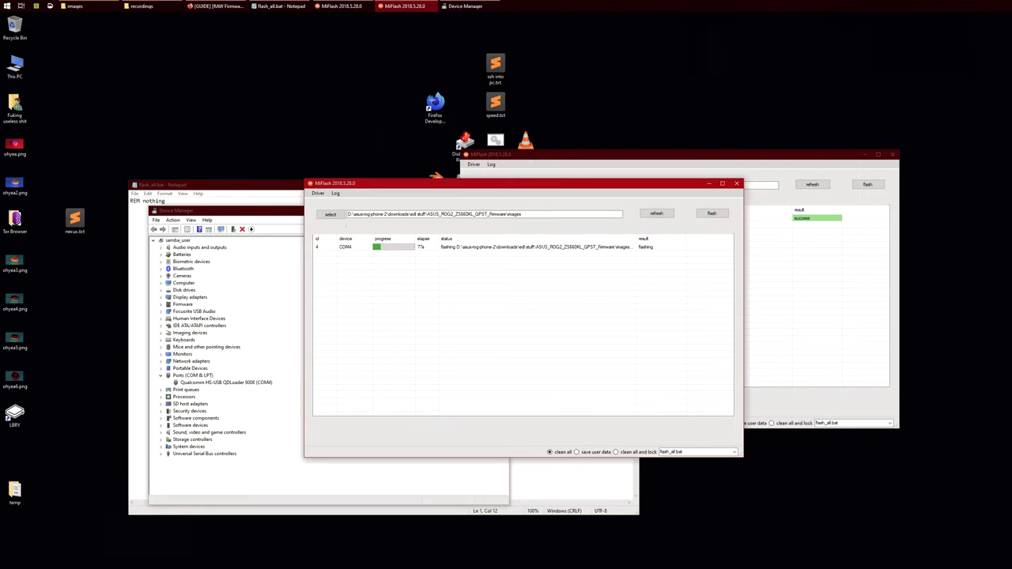
Close the older, completed MiFlash window and open the 1910.64 folder under downloads in File Explorer.
{"action": "left_click", "coordinate": [661, 163]}
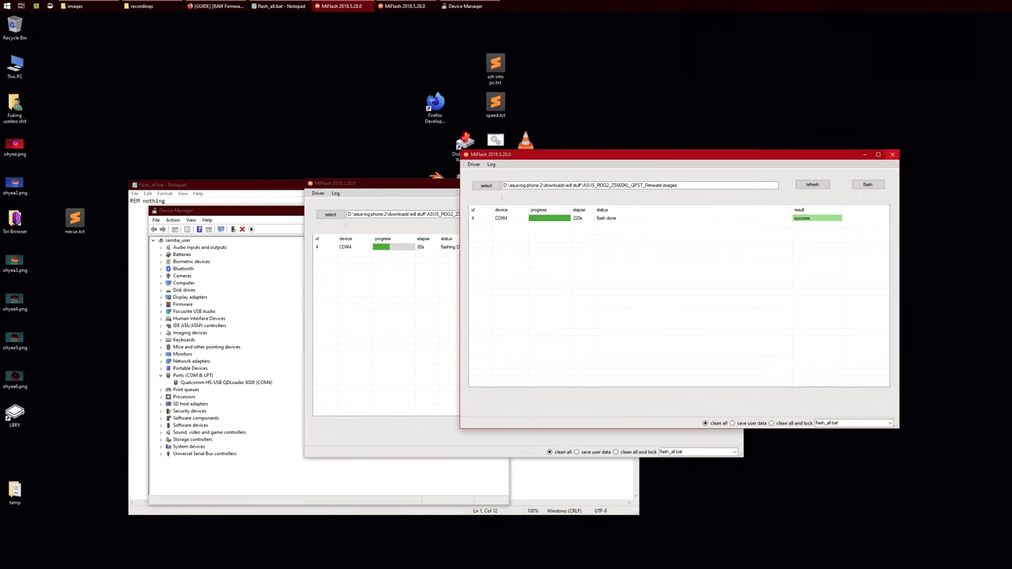
{"action": "left_click", "coordinate": [892, 155]}
{"action": "left_click", "coordinate": [79, 5]}
{"action": "double_click", "coordinate": [726, 188]}
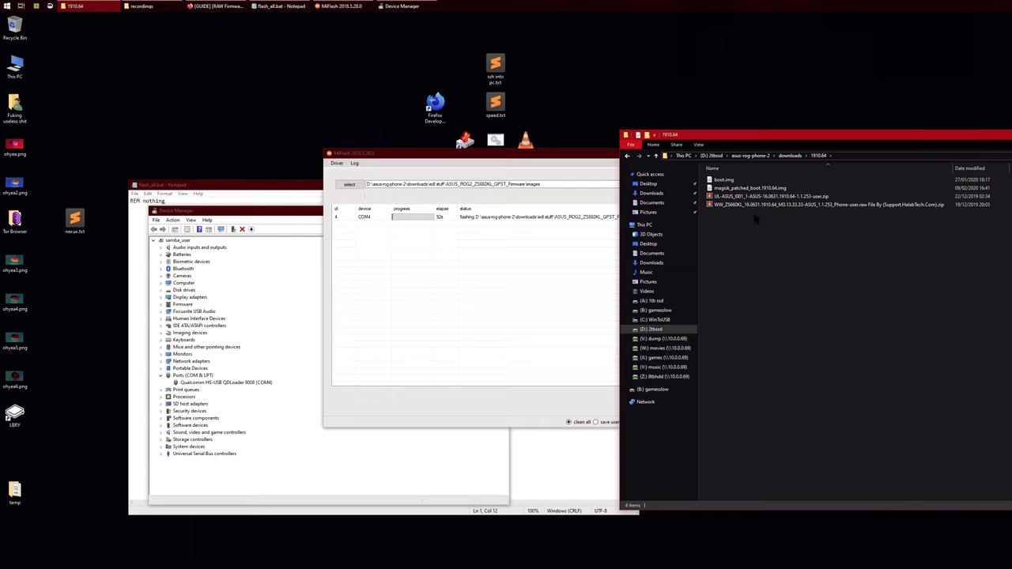
Extract the WW_ZS660KL_16.0631.1910.64 raw firmware zip into a folder of the same name.
{"action": "left_click", "coordinate": [761, 206]}
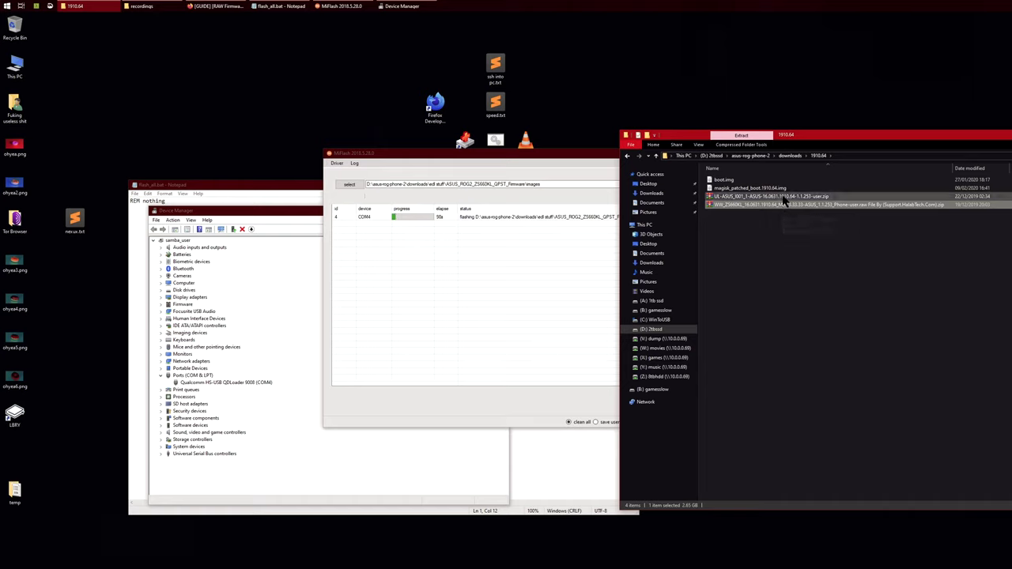
{"action": "right_click", "coordinate": [782, 205]}
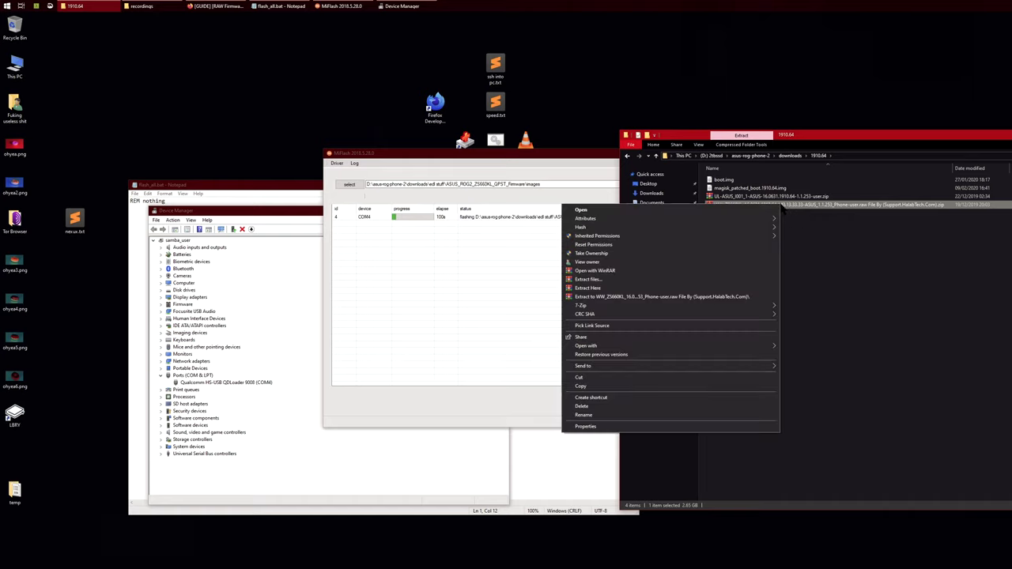
{"action": "left_click", "coordinate": [711, 297]}
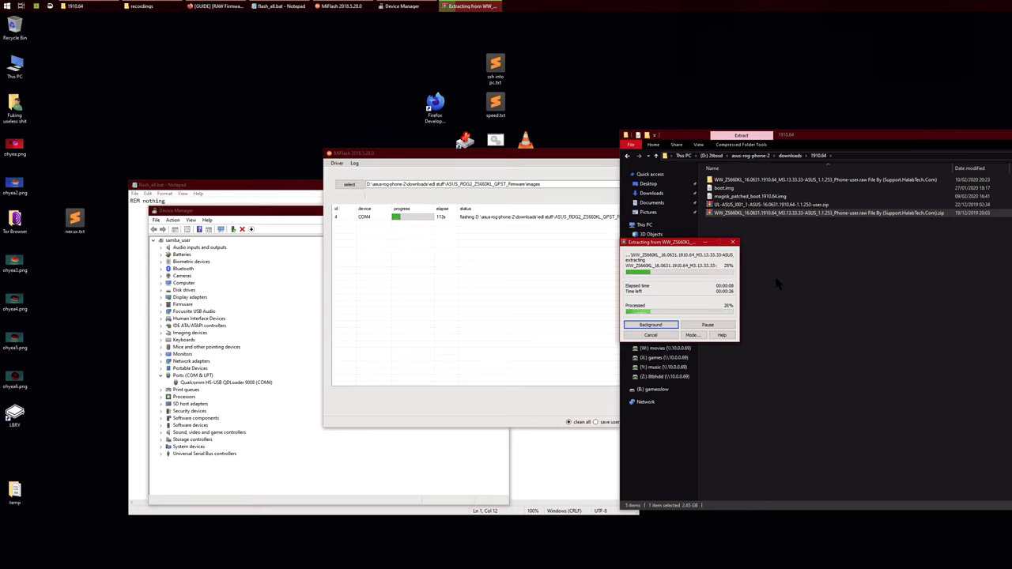
Arrange the MiFlash and File Explorer windows side by side and open the extracted WW_ZS660KL_16.0631.1910.64 firmware folder.
{"action": "left_click_drag", "start_coordinate": [549, 157], "coordinate": [350, 155]}
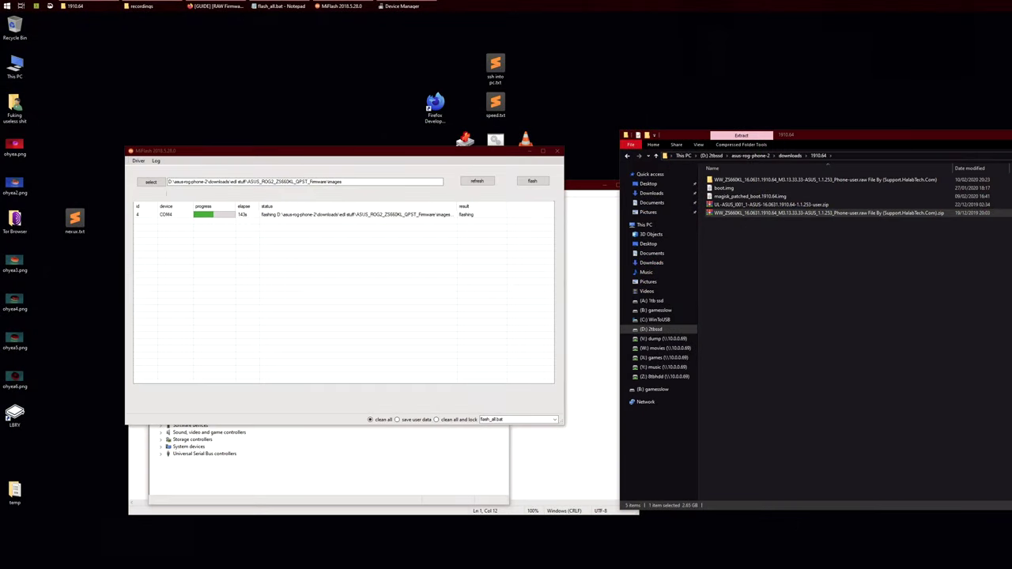
{"action": "left_click_drag", "start_coordinate": [828, 133], "coordinate": [786, 130]}
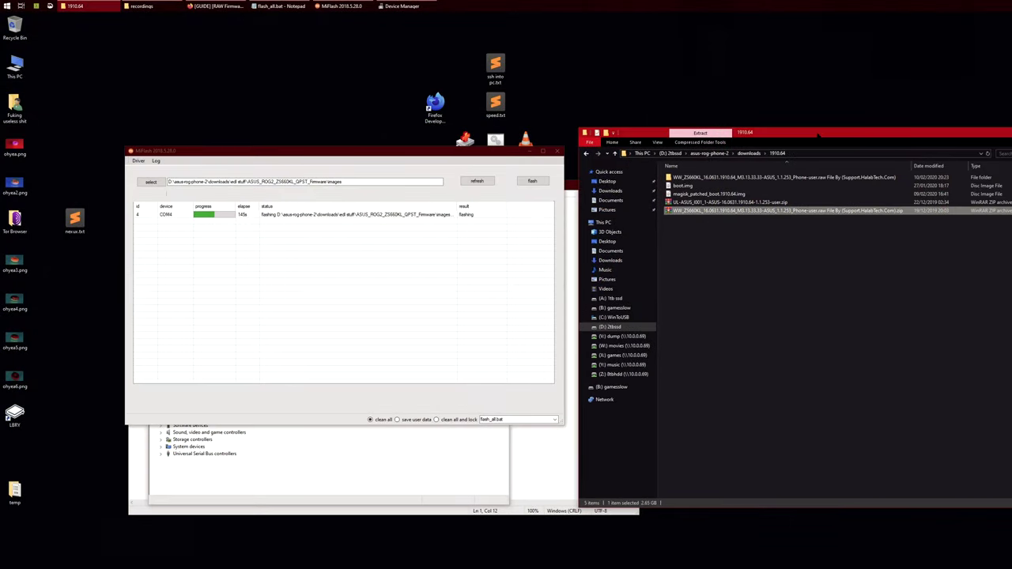
{"action": "double_click", "coordinate": [723, 177]}
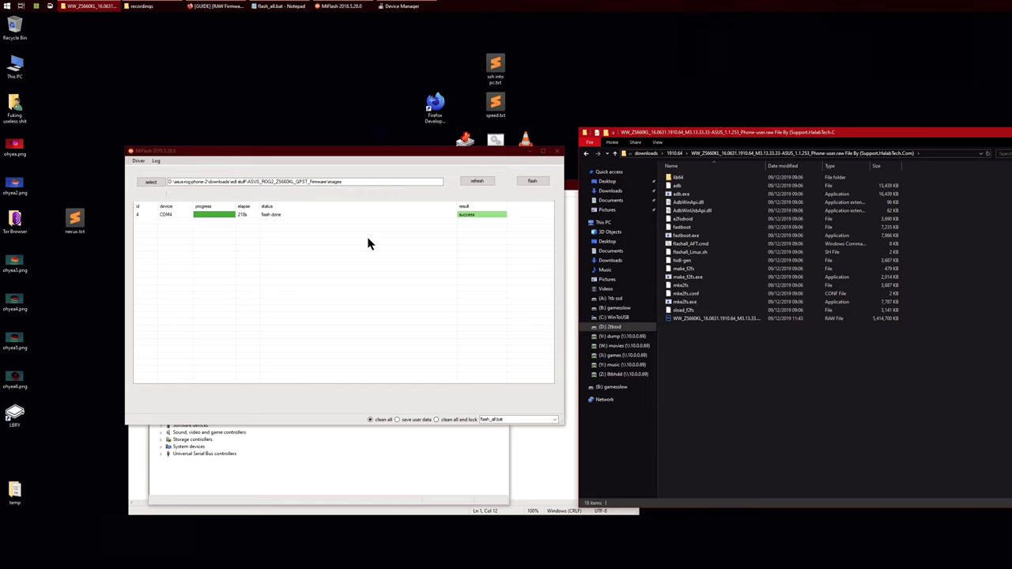
Switch to the browser and consult the step-by-step EDL instructions in the Repair your ROG2 phone thread.
{"action": "left_click_drag", "start_coordinate": [369, 155], "coordinate": [431, 129]}
{"action": "left_click", "coordinate": [215, 5]}
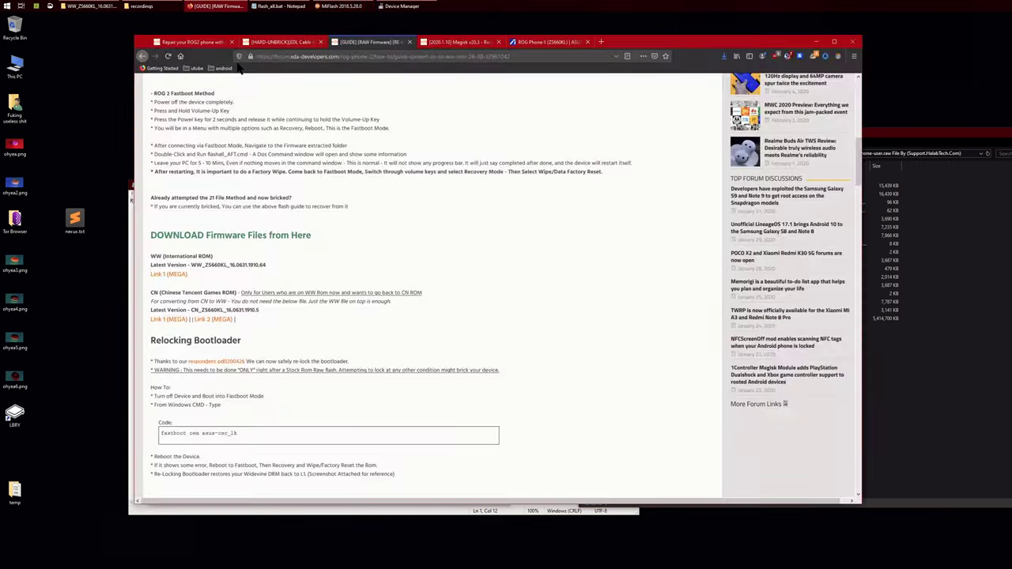
{"action": "left_click", "coordinate": [202, 43]}
{"action": "scroll", "coordinate": [397, 244], "scroll_direction": "down", "scroll_amount": 5}
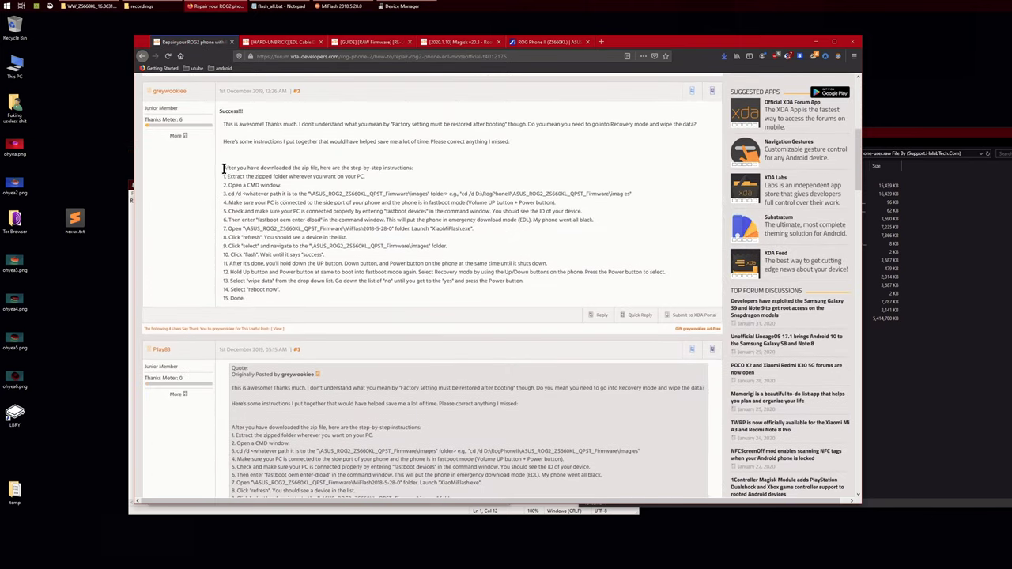
Review the step-by-step EDL instructions in post #2 and check the Ports (COM & LPT) entry in Device Manager.
{"action": "left_click_drag", "start_coordinate": [224, 168], "coordinate": [309, 300]}
{"action": "left_click", "coordinate": [307, 278]}
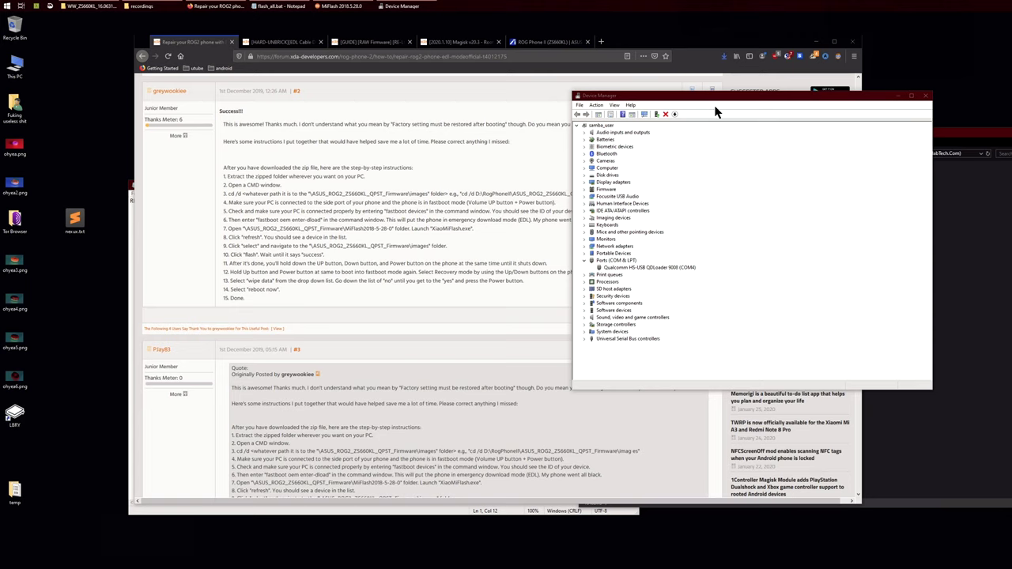
{"action": "left_click_drag", "start_coordinate": [714, 96], "coordinate": [599, 93]}
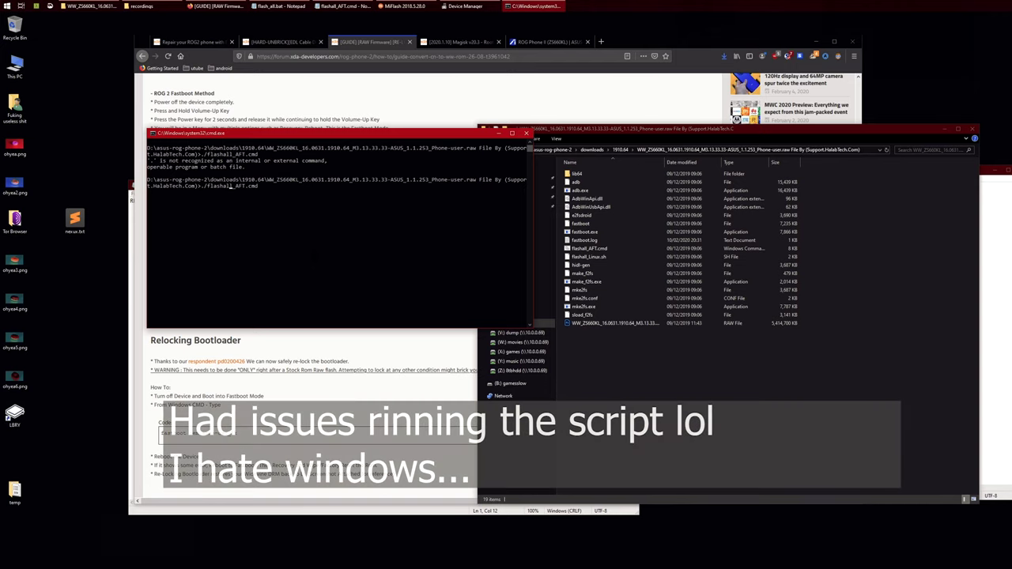
Correct the command by removing its leading ./ and run flashall_AFT.cmd from the extracted 1910.64 firmware folder.
{"action": "key", "text": "BackSpace"}
{"action": "key", "text": "BackSpace"}
{"action": "key", "text": "Return"}
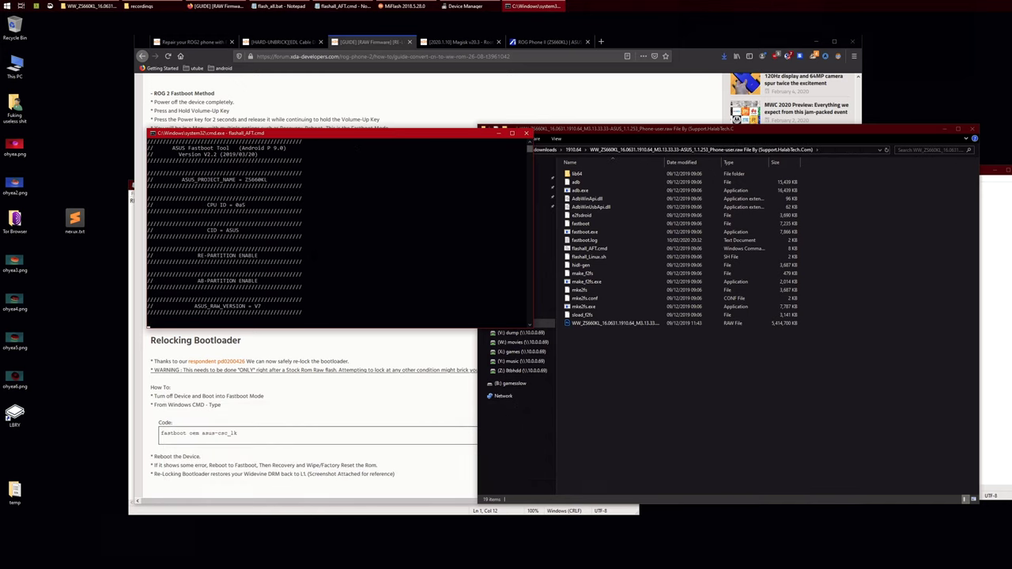
Open a second command window in the firmware folder, enter flashall_AFT.cmd without running it, and close that window.
{"action": "left_click", "coordinate": [668, 377]}
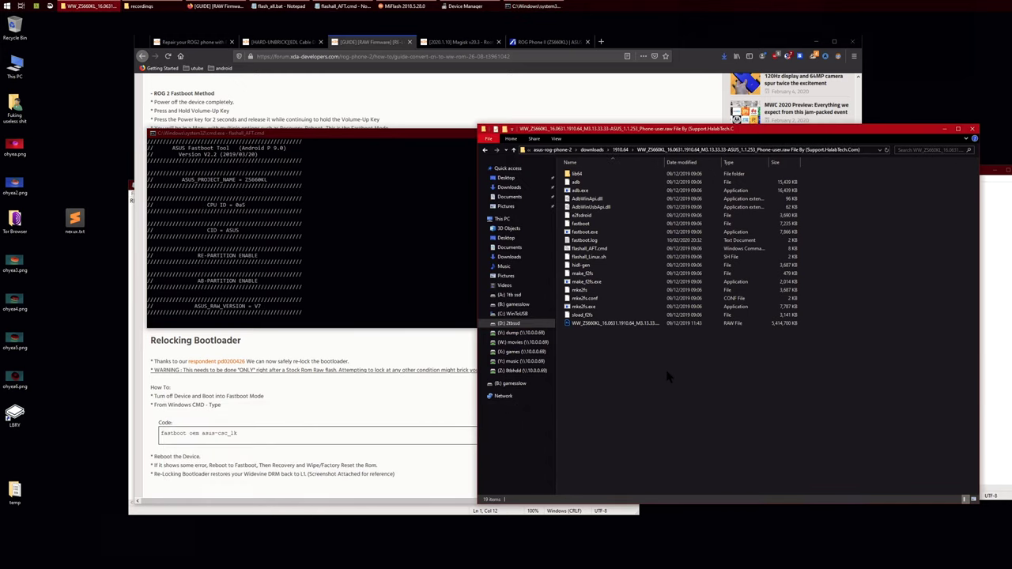
{"action": "right_click", "coordinate": [653, 375]}
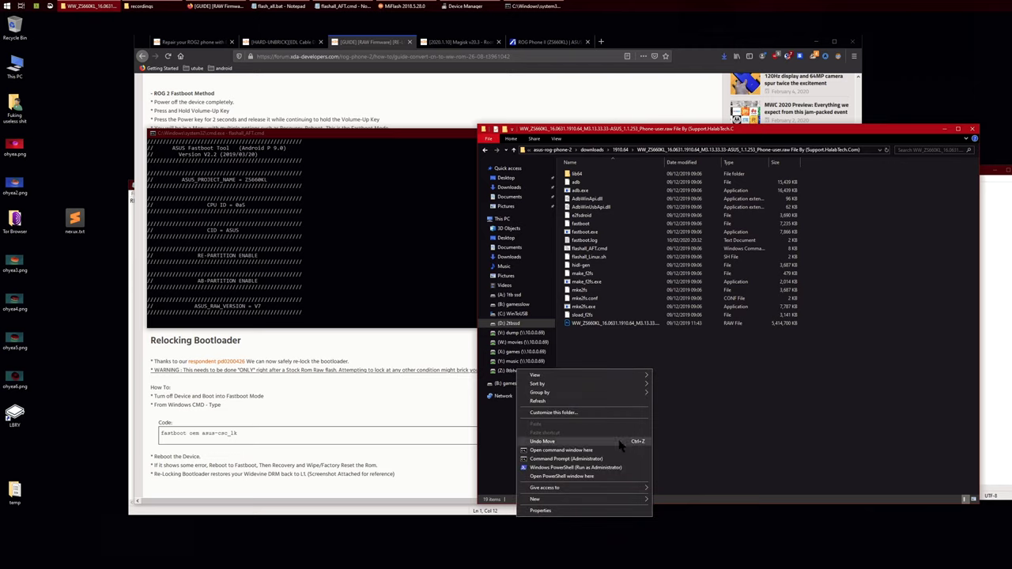
{"action": "left_click", "coordinate": [591, 449]}
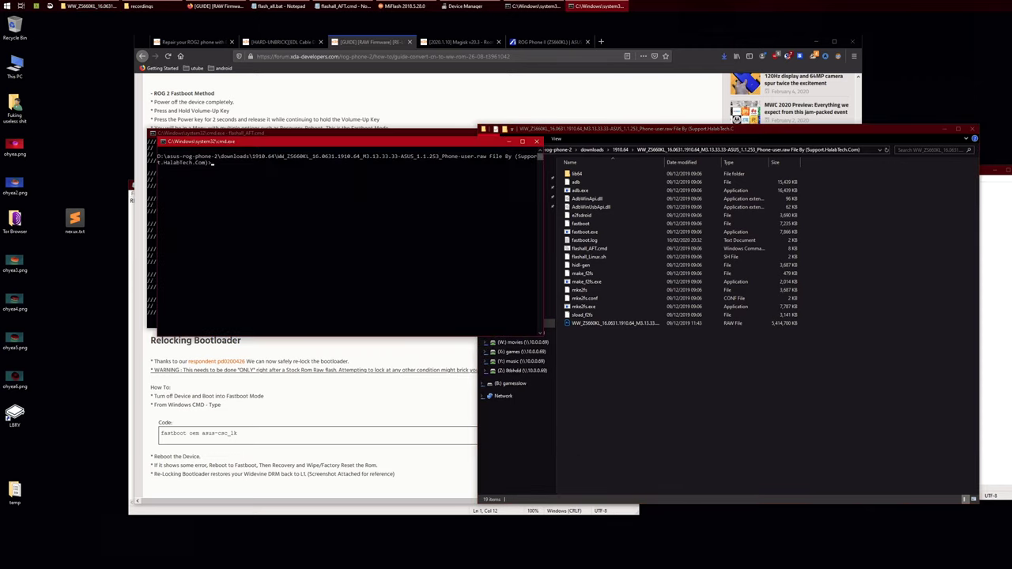
{"action": "left_click_drag", "start_coordinate": [358, 144], "coordinate": [372, 342]}
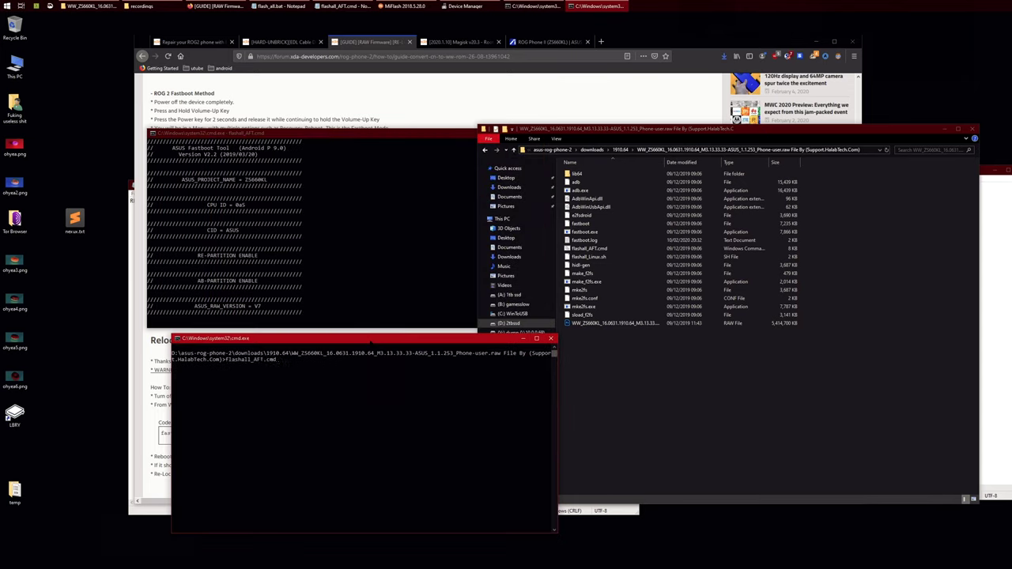
{"action": "left_click", "coordinate": [550, 339]}
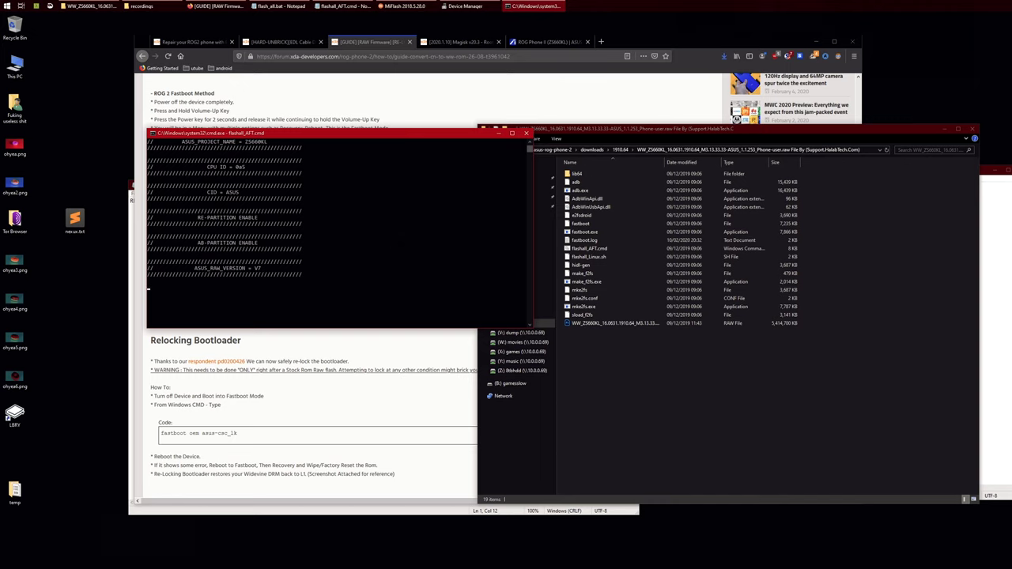
Consult the fastboot flashing notes in the RAW firmware guide and move the flashing console so the instructions can be read.
{"action": "left_click", "coordinate": [341, 386]}
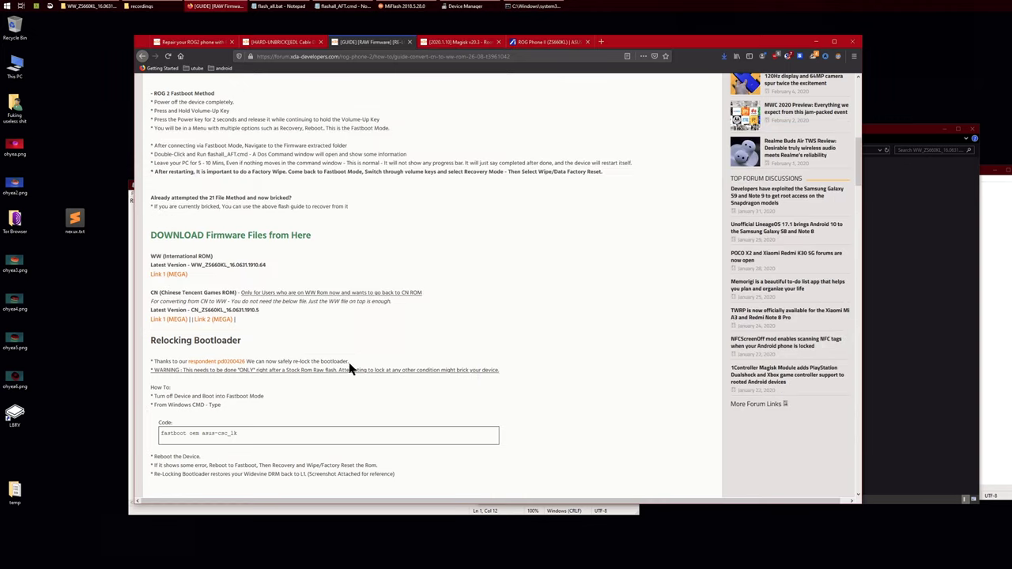
{"action": "scroll", "coordinate": [351, 360], "scroll_direction": "up", "scroll_amount": 1}
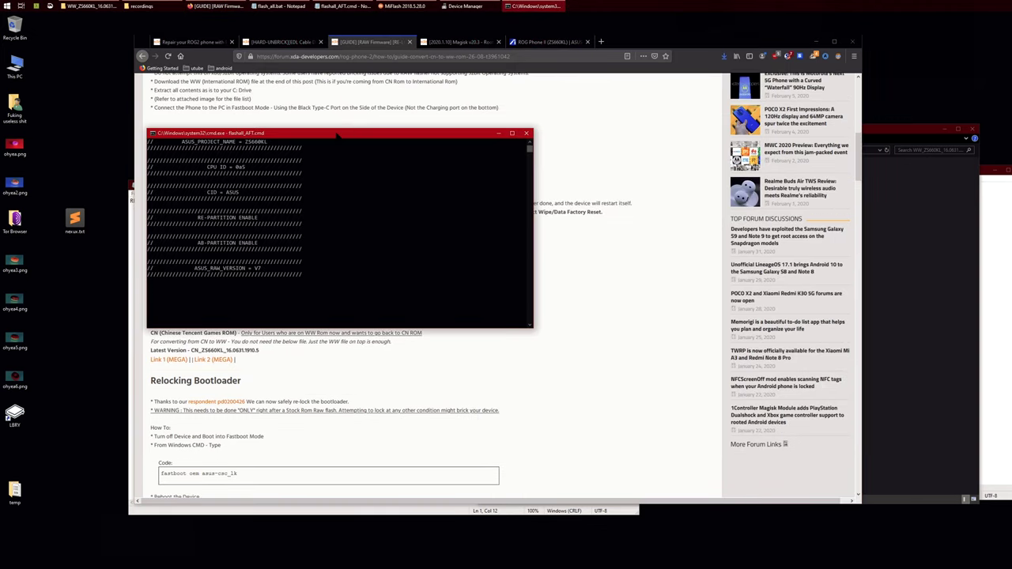
{"action": "left_click_drag", "start_coordinate": [338, 135], "coordinate": [373, 155]}
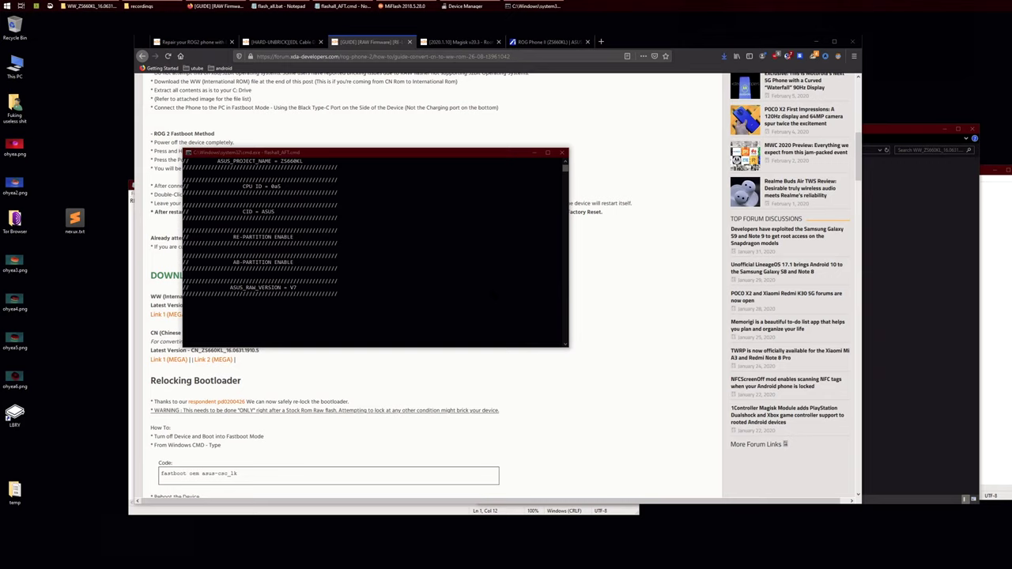
{"action": "key", "text": "alt+z"}
{"action": "key", "text": "alt+z"}
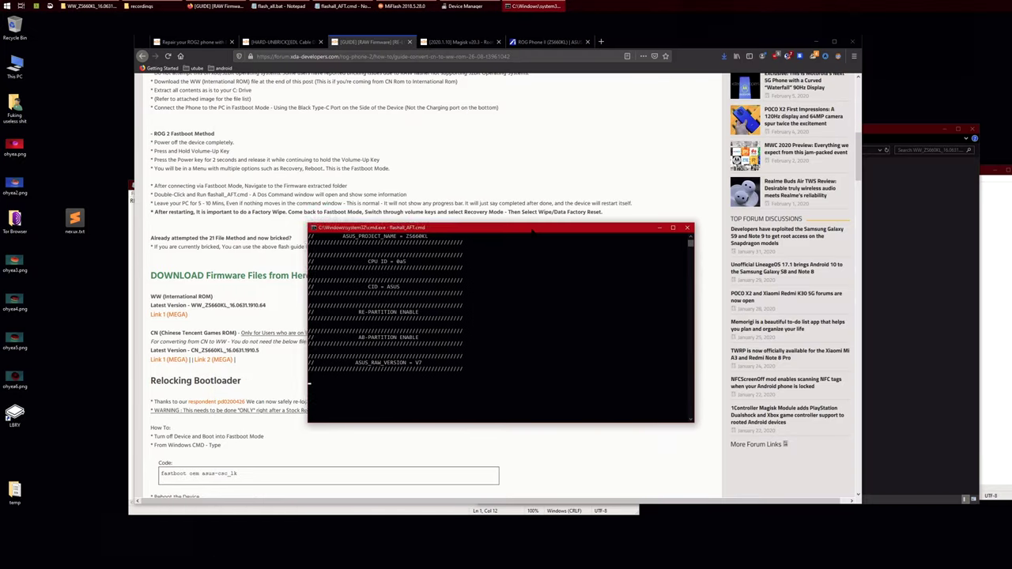
Filter the running processes by "fast" in Process Hacker, inspect fastboot.exe's disk and network activity, and close its properties.
{"action": "key", "text": "ctrl+shift+Escape"}
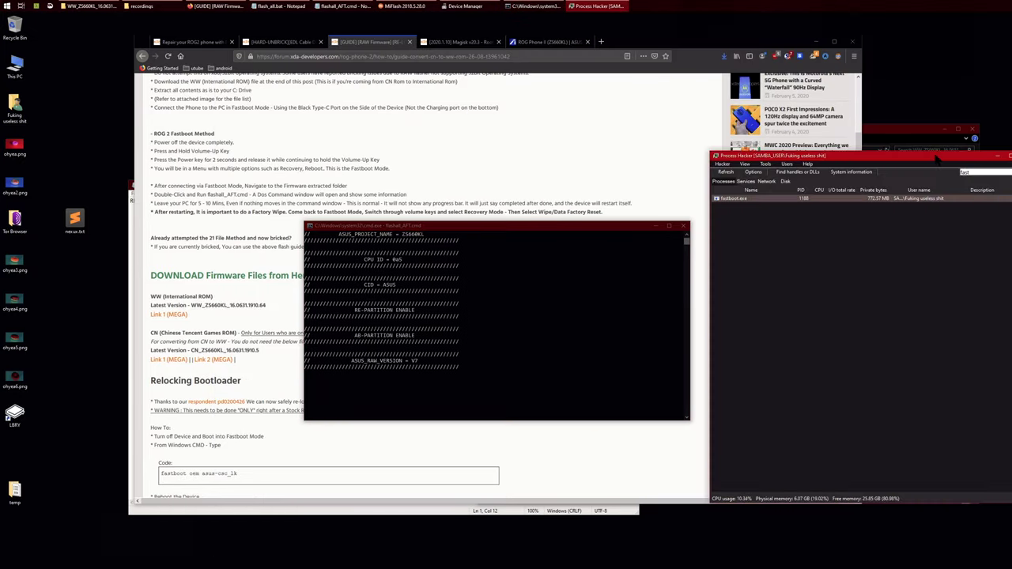
{"action": "left_click_drag", "start_coordinate": [931, 161], "coordinate": [672, 90]}
{"action": "type", "text": "fast"}
{"action": "right_click", "coordinate": [586, 131]}
{"action": "left_click", "coordinate": [600, 287]}
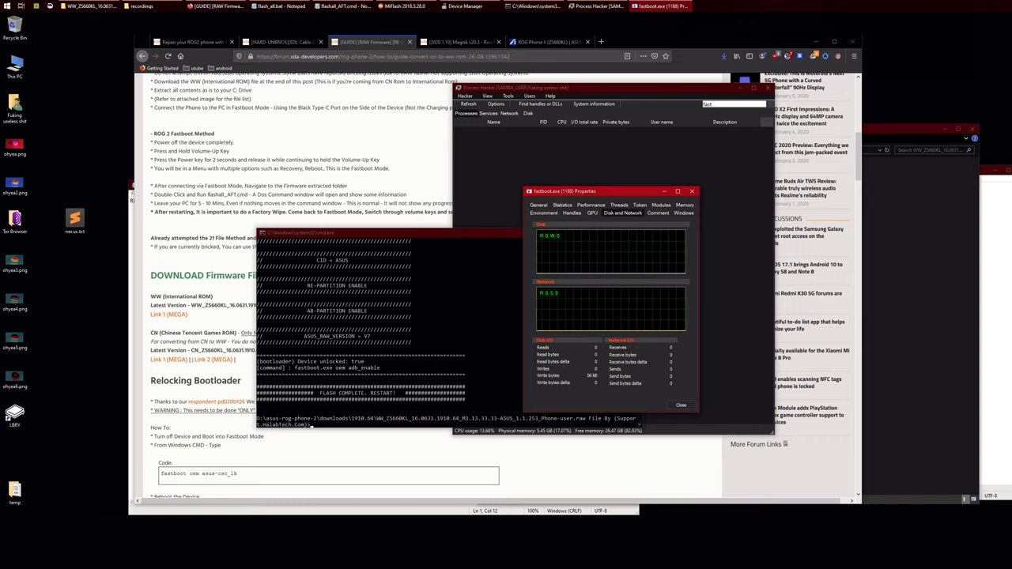
{"action": "left_click_drag", "start_coordinate": [432, 236], "coordinate": [387, 219]}
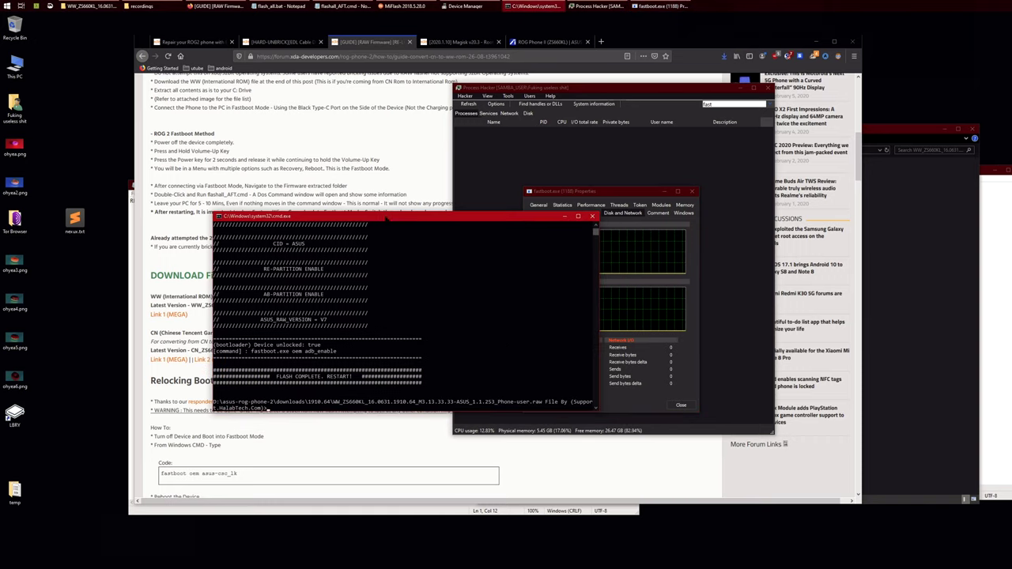
{"action": "left_click", "coordinate": [692, 192]}
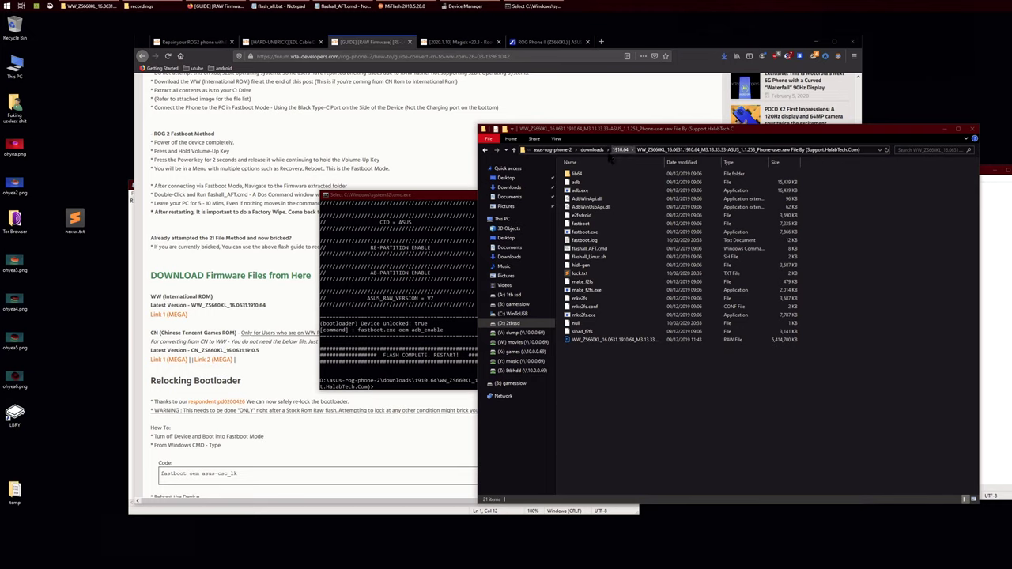
Go up to the downloads folder in File Explorer and browse the 1910.64 folder.
{"action": "left_click", "coordinate": [593, 150]}
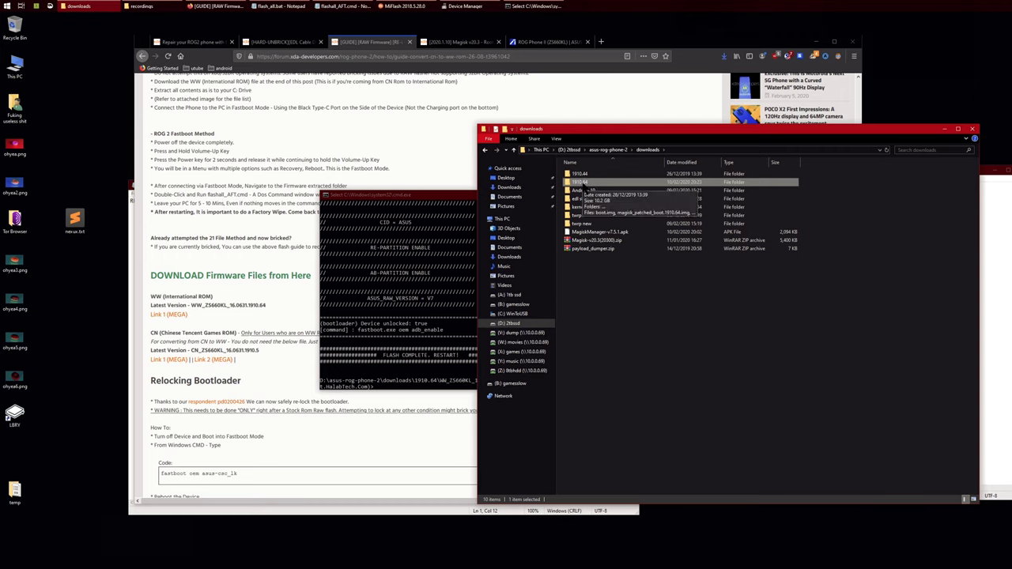
{"action": "double_click", "coordinate": [584, 184]}
{"action": "left_click", "coordinate": [594, 191]}
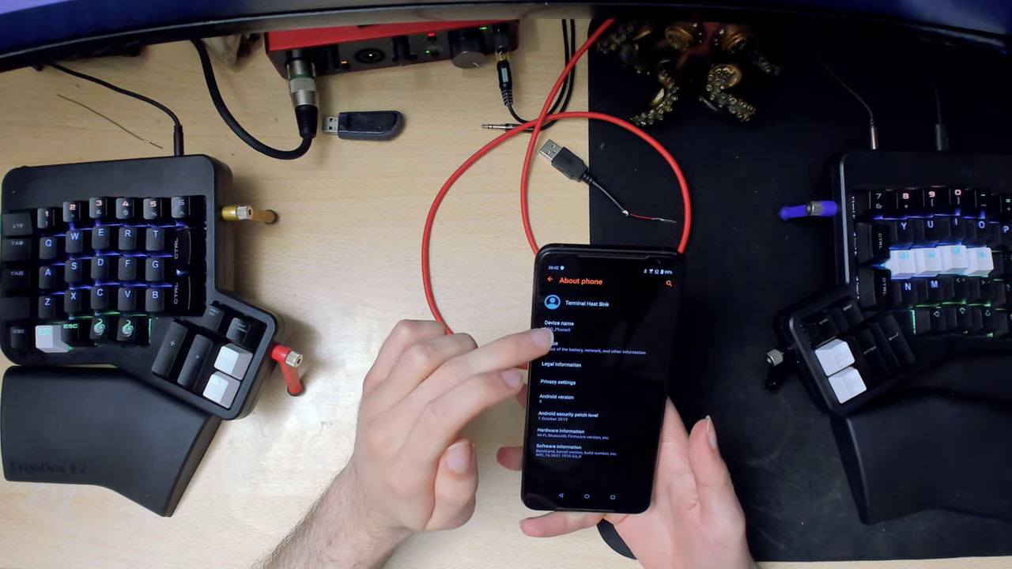
{"action": "left_click", "coordinate": [553, 444]}
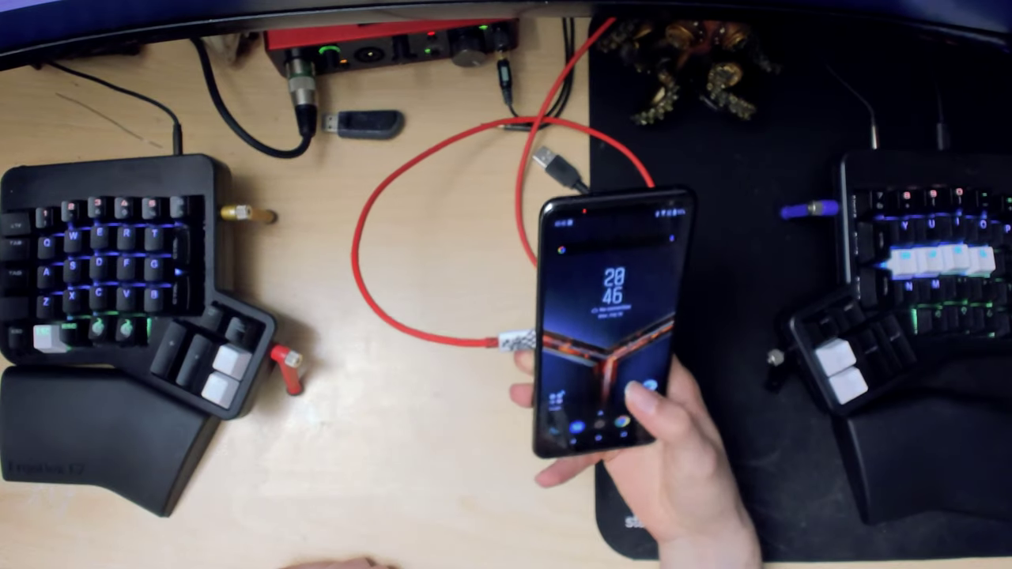
{"action": "mouse_move", "coordinate": [612, 213]}
{"action": "left_mouse_down"}
{"action": "mouse_move", "coordinate": [608, 355]}
{"action": "mouse_move", "coordinate": [616, 237]}
{"action": "left_mouse_up"}
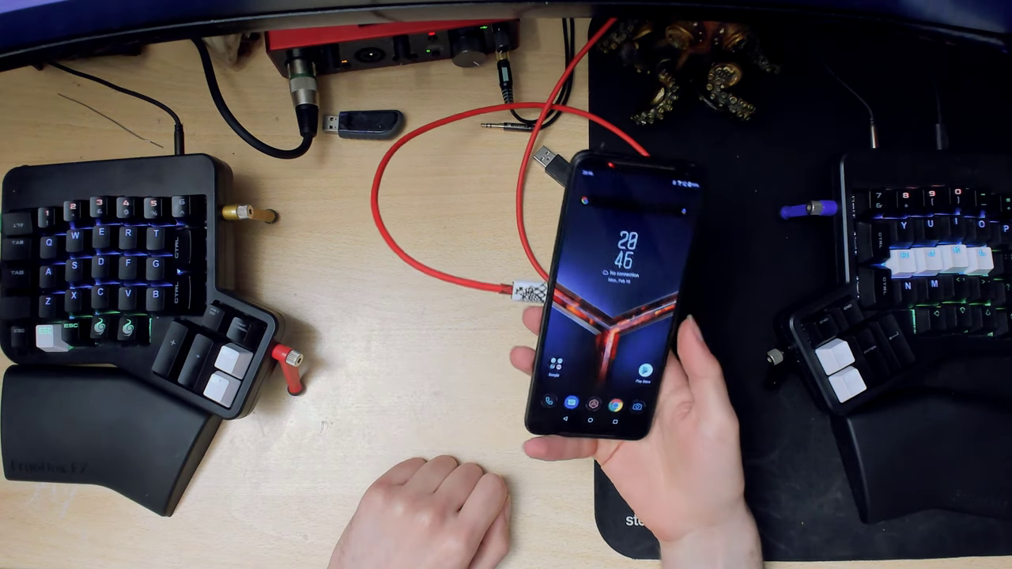